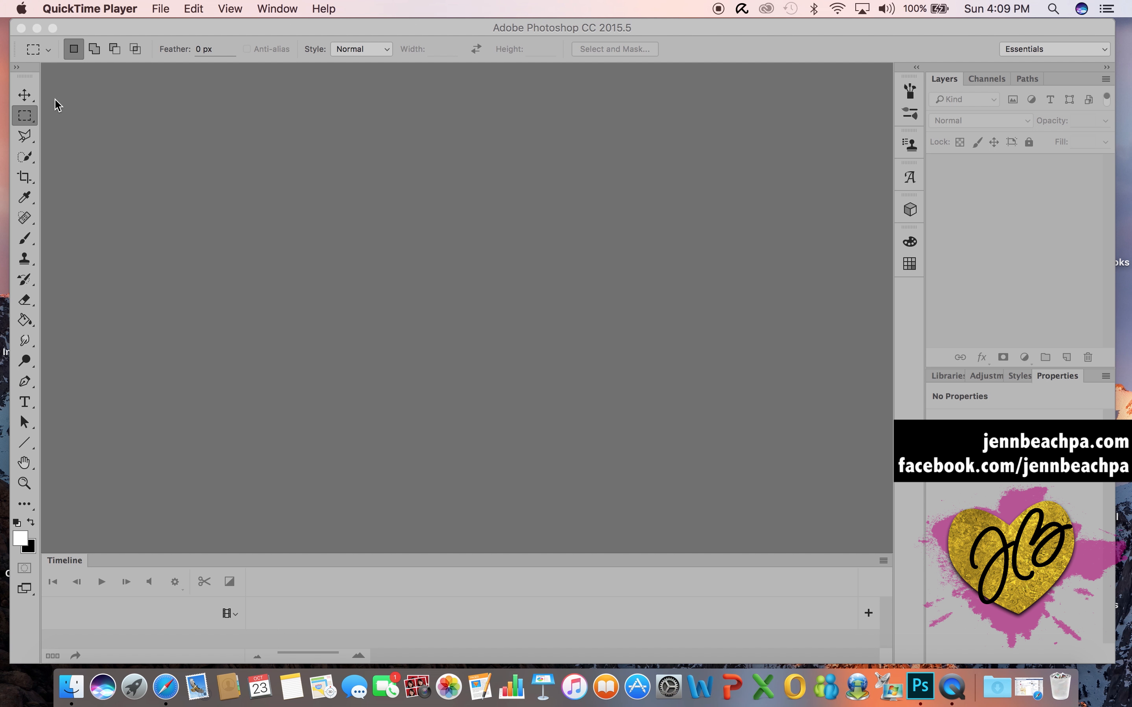
- Create a document named background, 1200 by 628 pixels at 72 pixels/inch, with transparent background contents
left_click(111, 178)
left_click(25, 95)
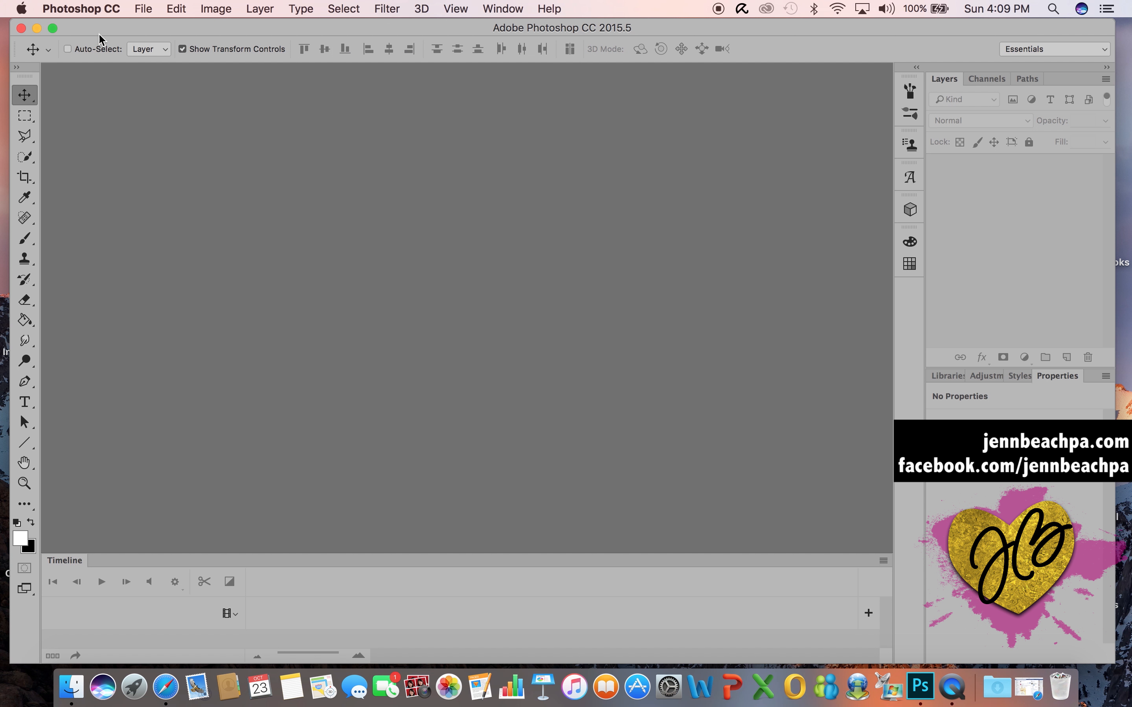
left_click(143, 8)
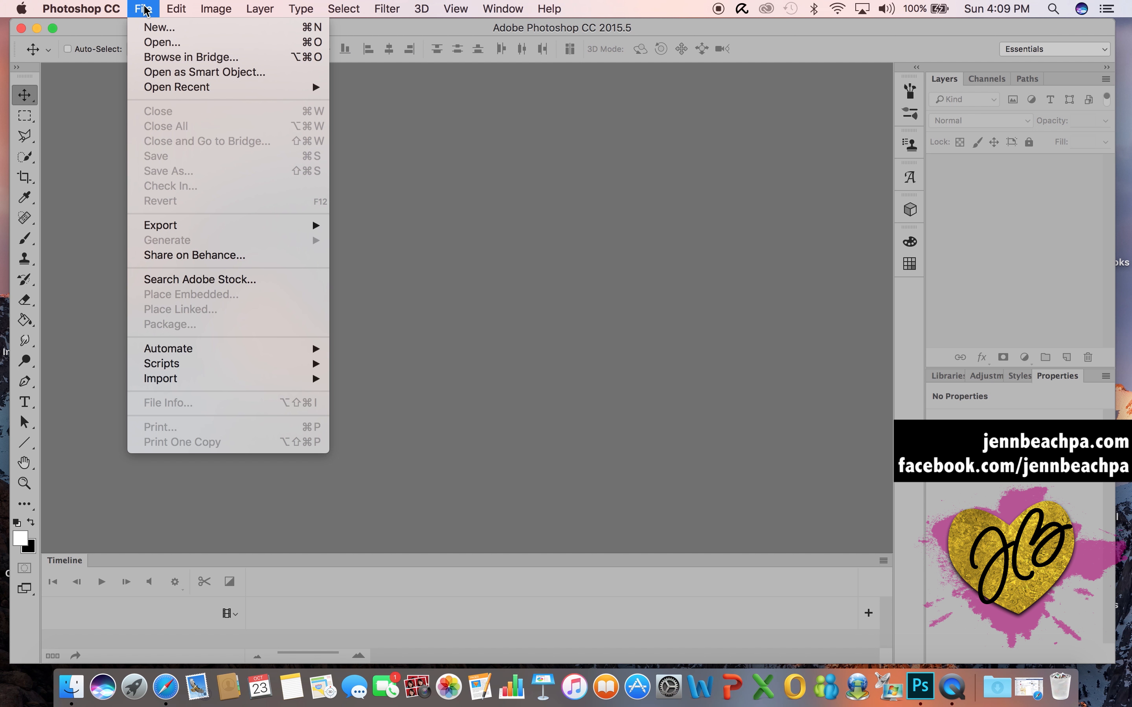
left_click(155, 32)
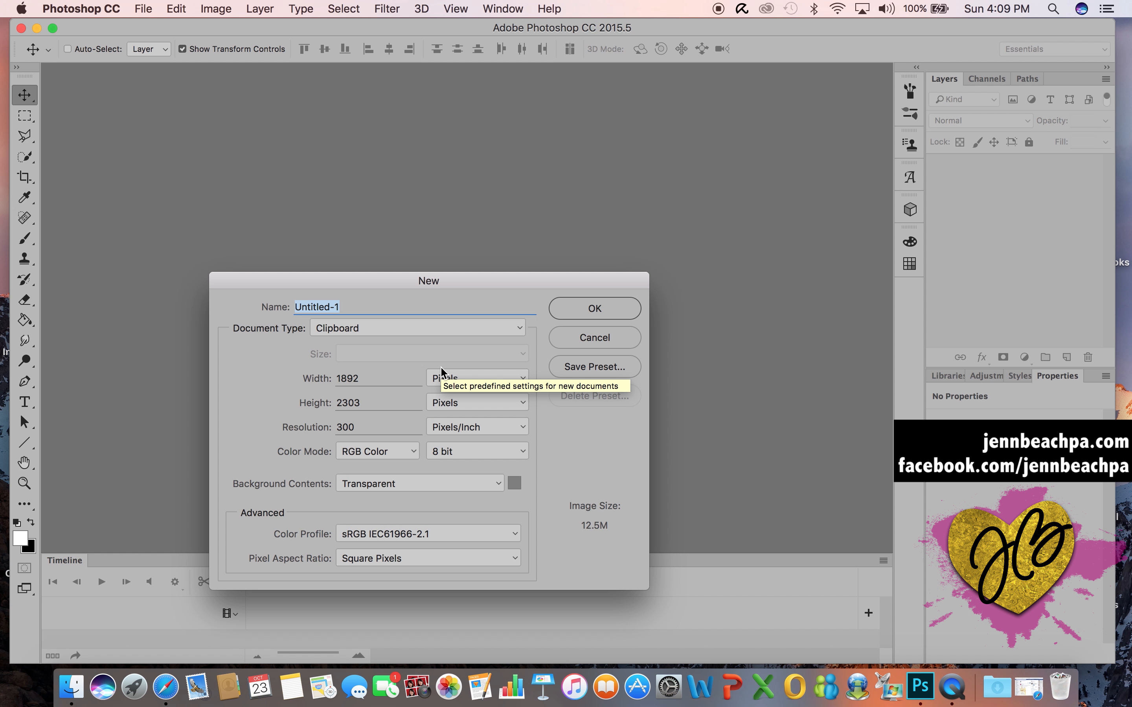
type("background")
key("Tab")
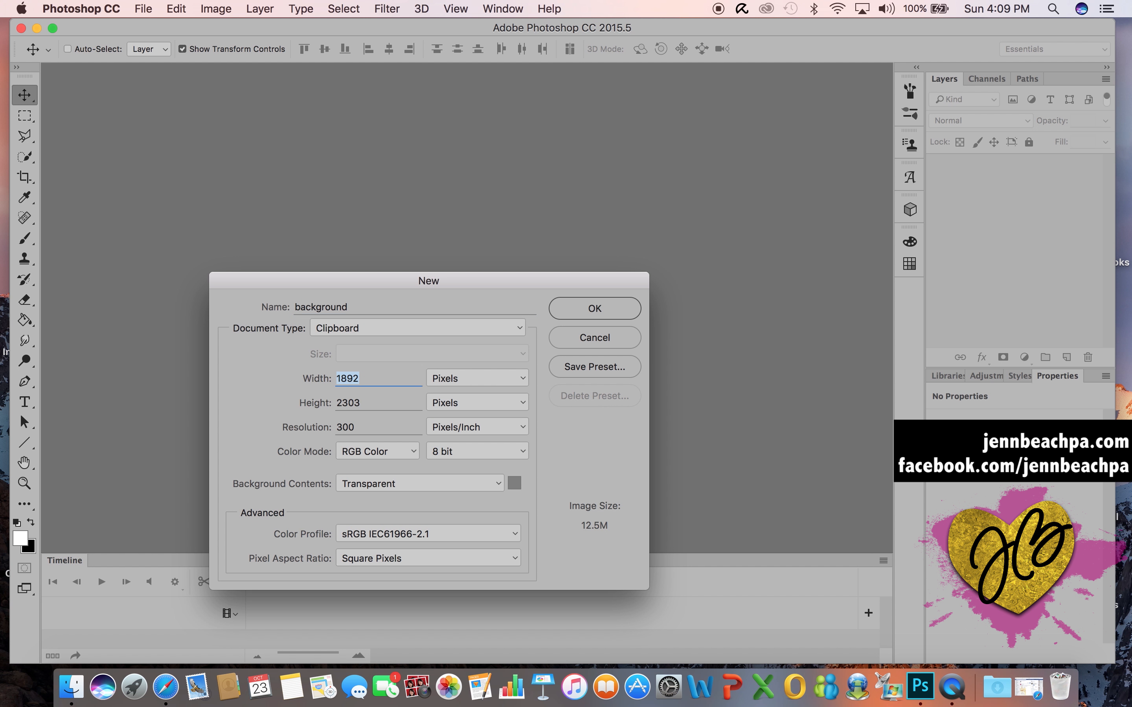
type("1200")
key("Tab")
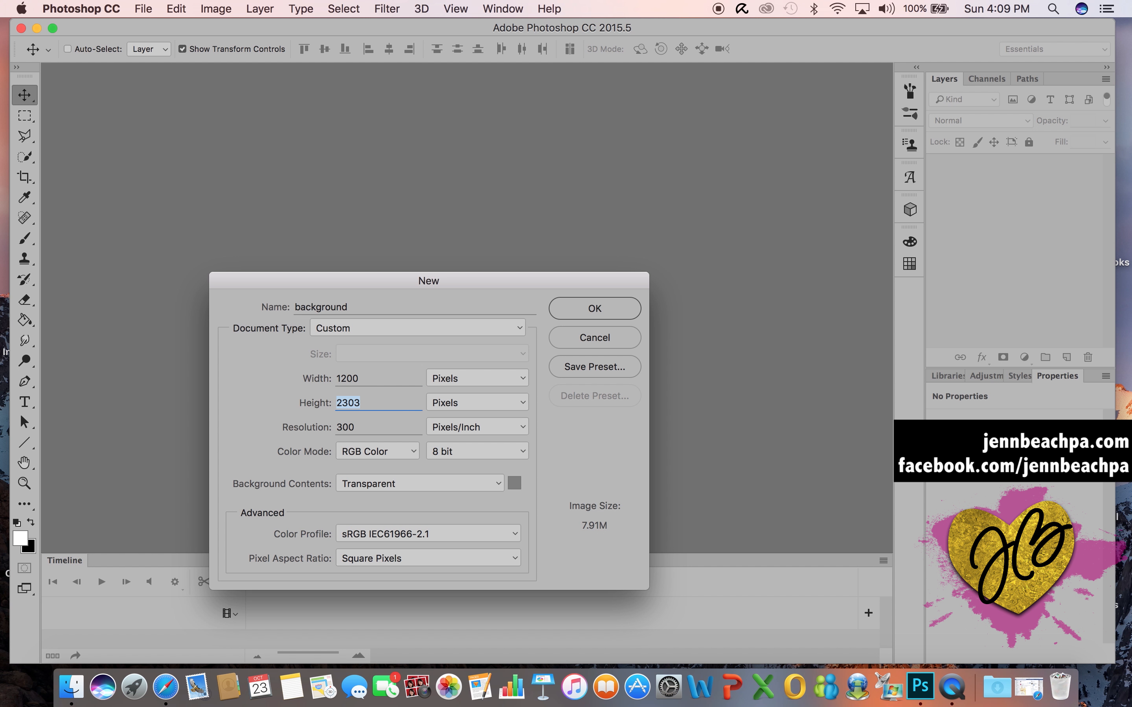
type("628")
key("Tab")
type("72")
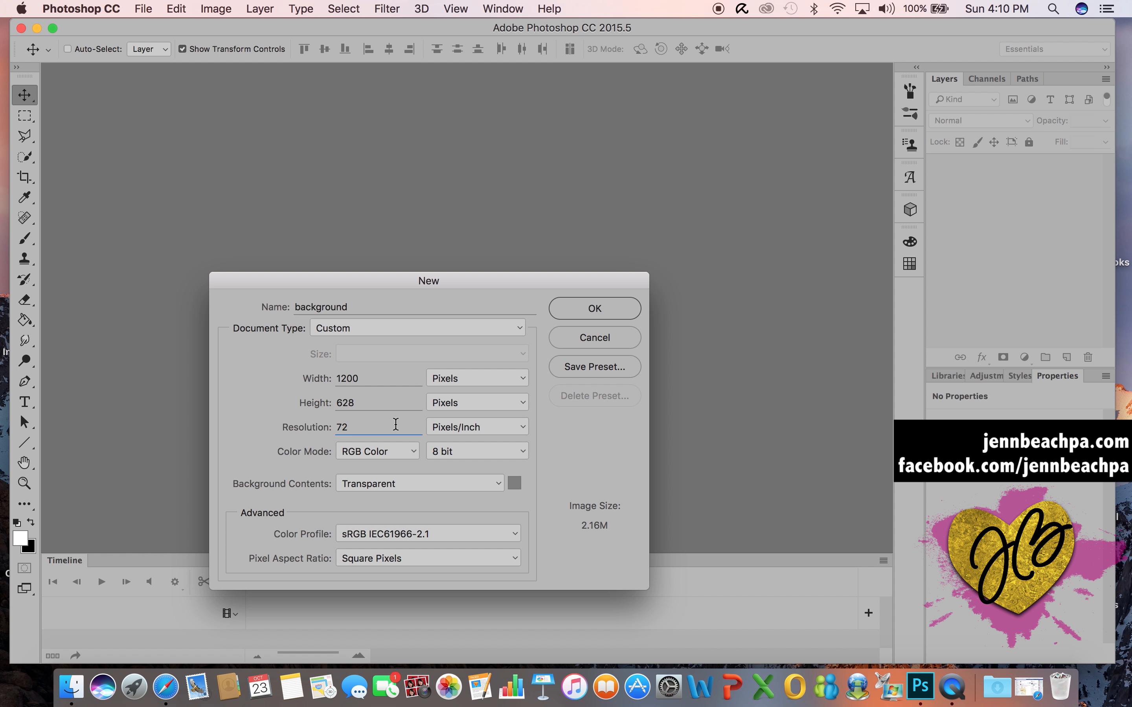
left_click(598, 312)
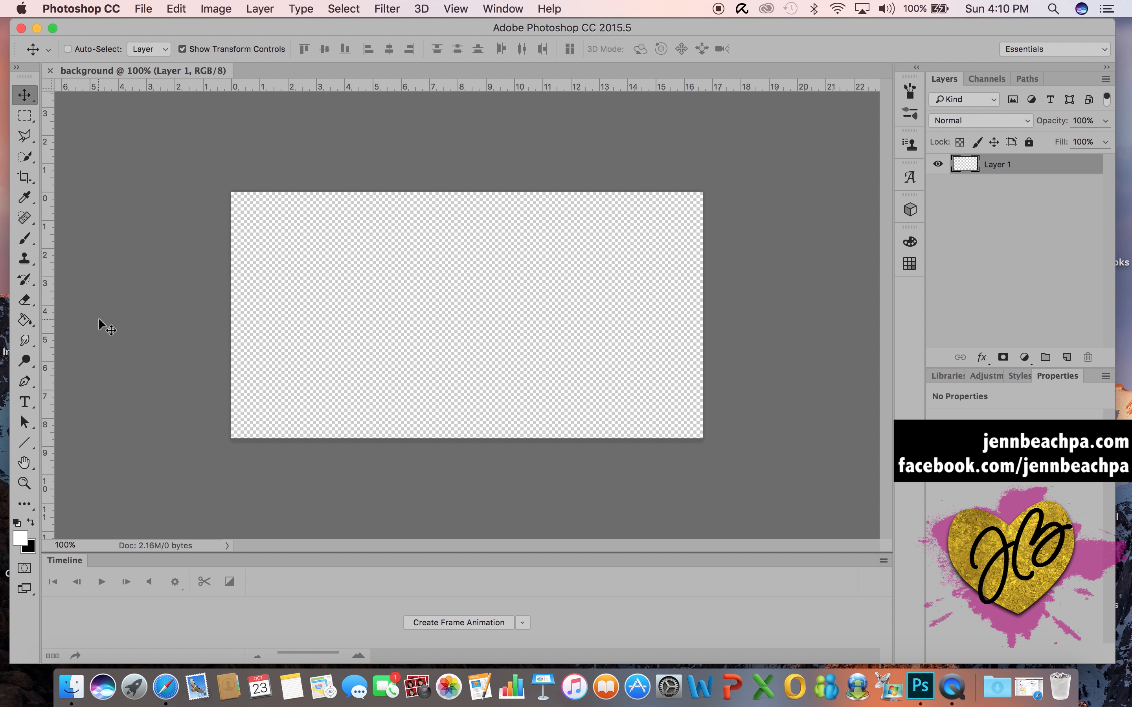
- Fill the empty canvas layer with the white foreground colour using the Paint Bucket
left_click(23, 327)
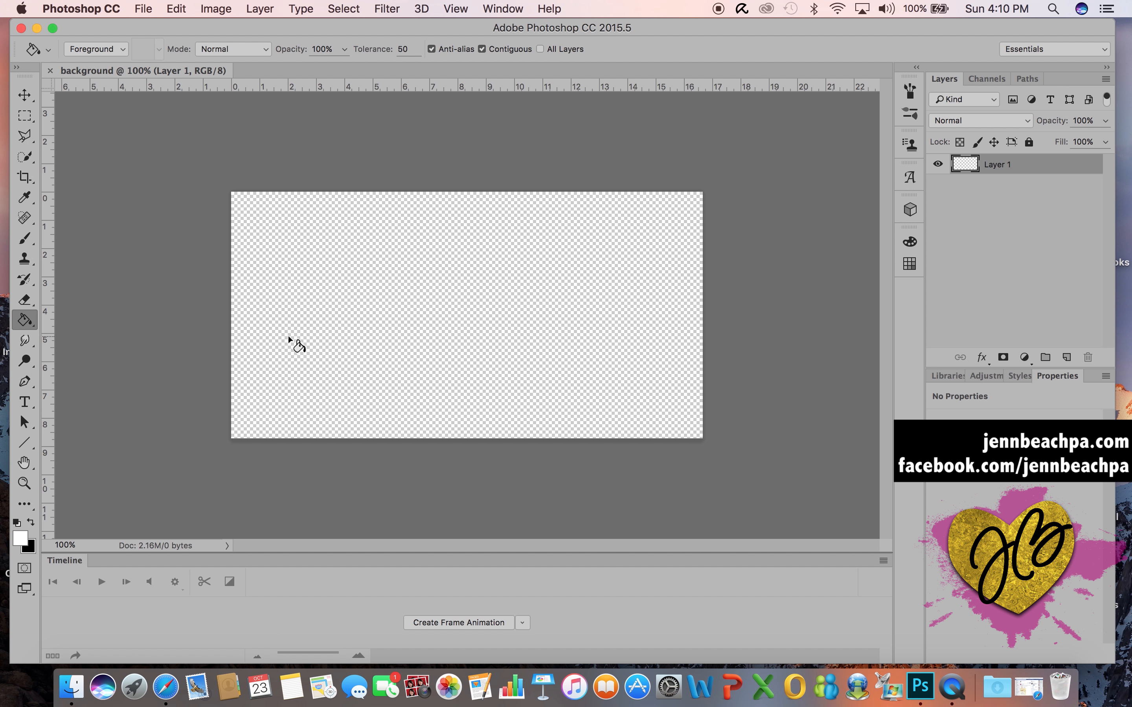
left_click(290, 341)
- Add the two-line text "Now Live!" in 200 pt Hello Beautiful inside a text box on the canvas's left half, and commit it
left_click(25, 403)
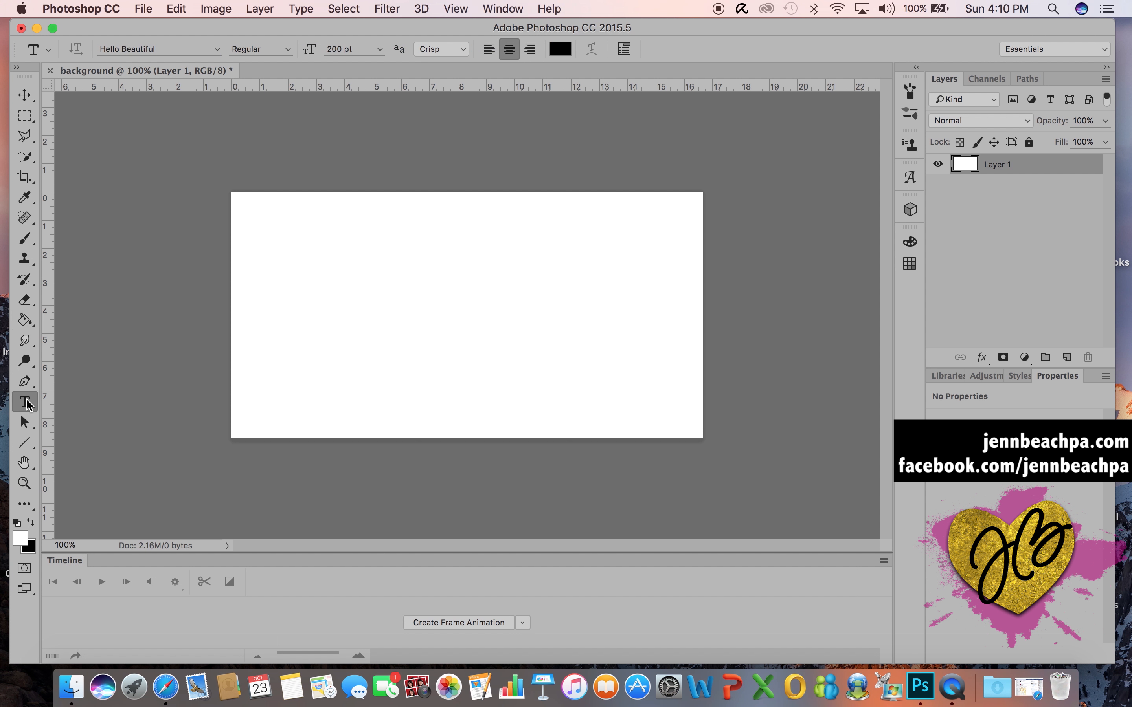
left_click_drag(273, 249, 484, 391)
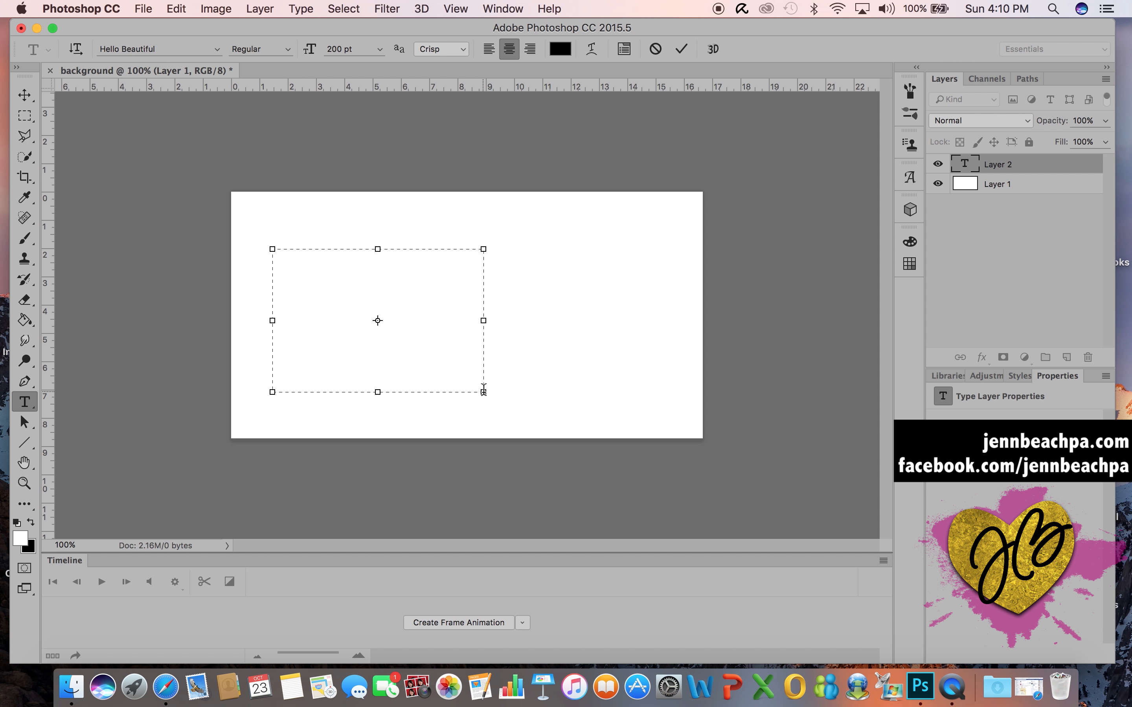
type("Now")
key("Return")
type("L")
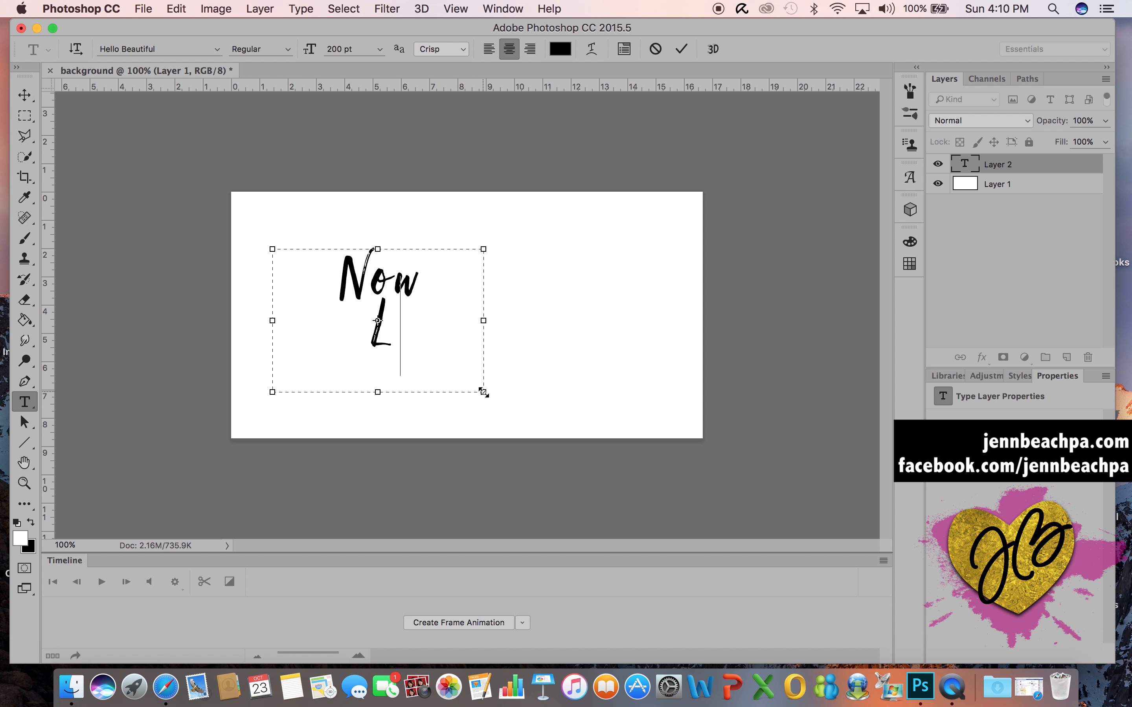
type("ive !")
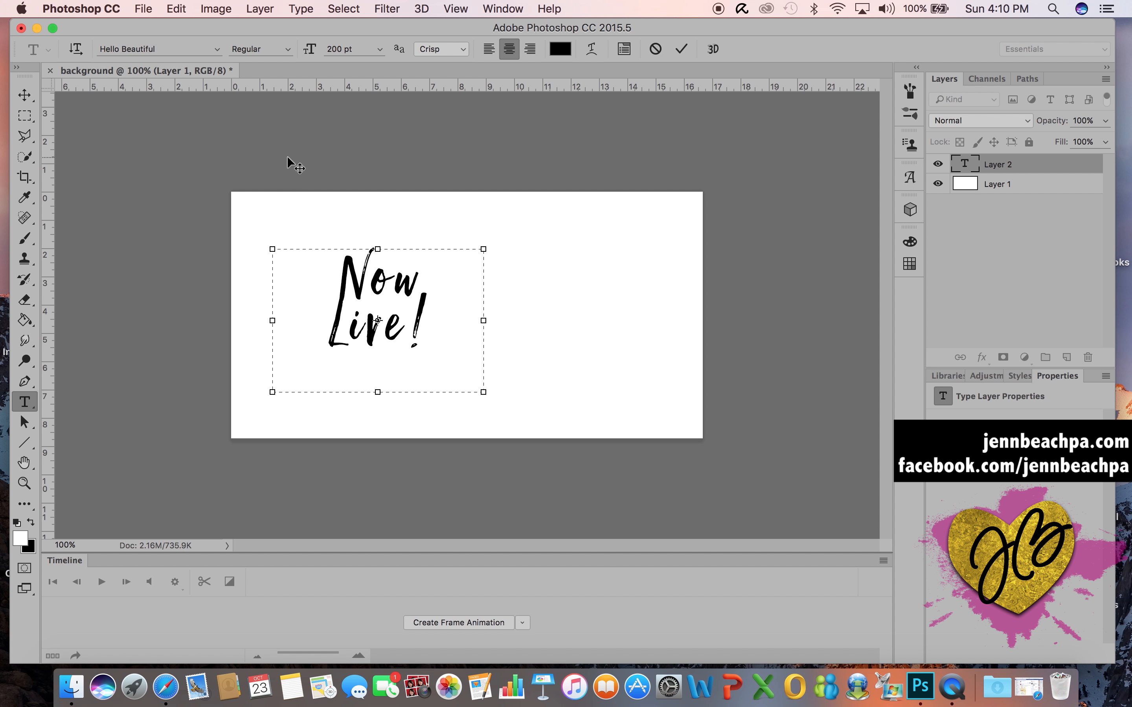
key("Return")
left_click(444, 281)
left_click(146, 10)
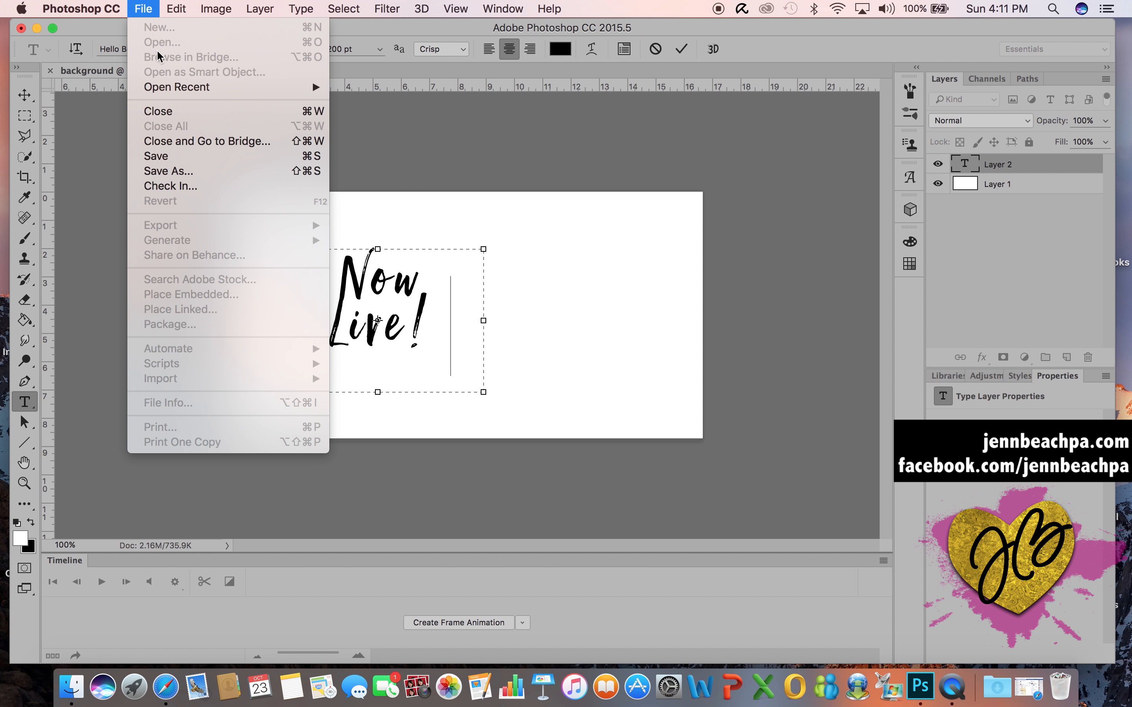
left_click(28, 91)
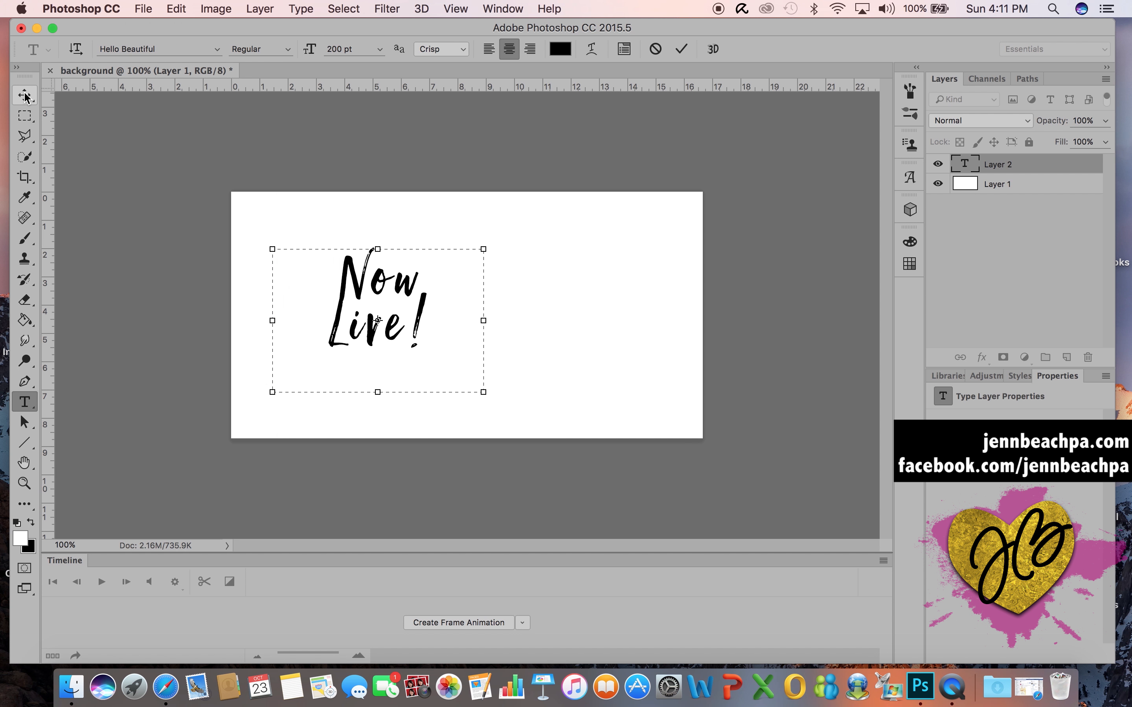
left_click(24, 96)
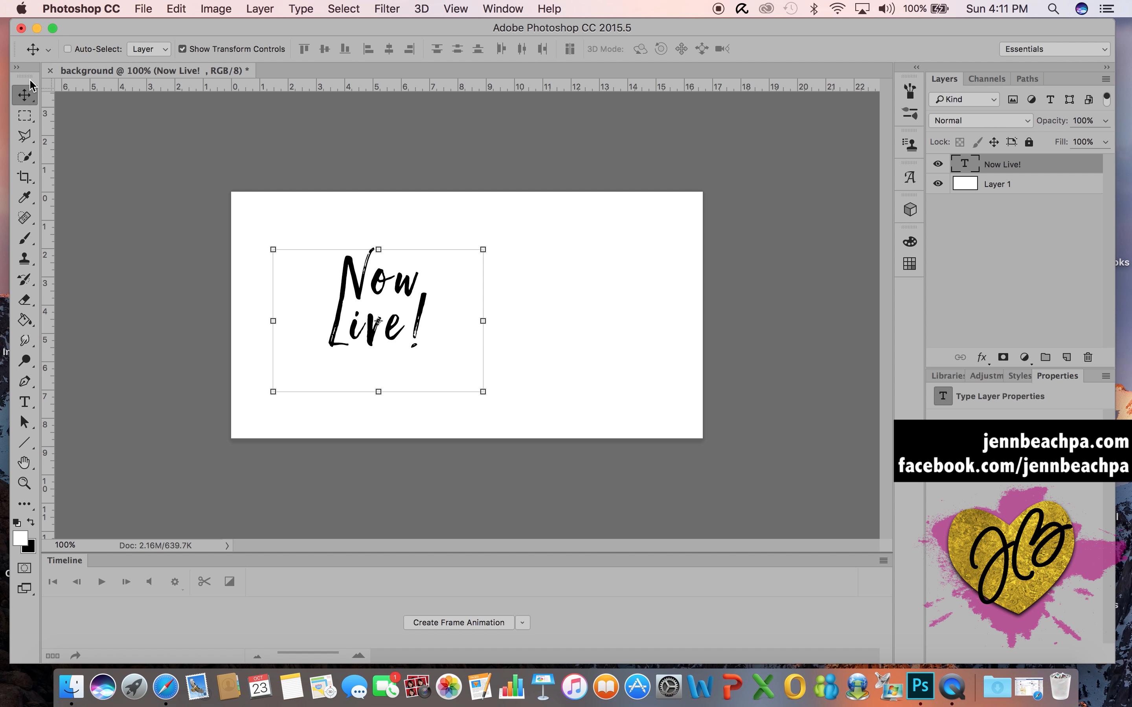
- Open the image Paperback.png from the Tutorial folder
left_click(143, 9)
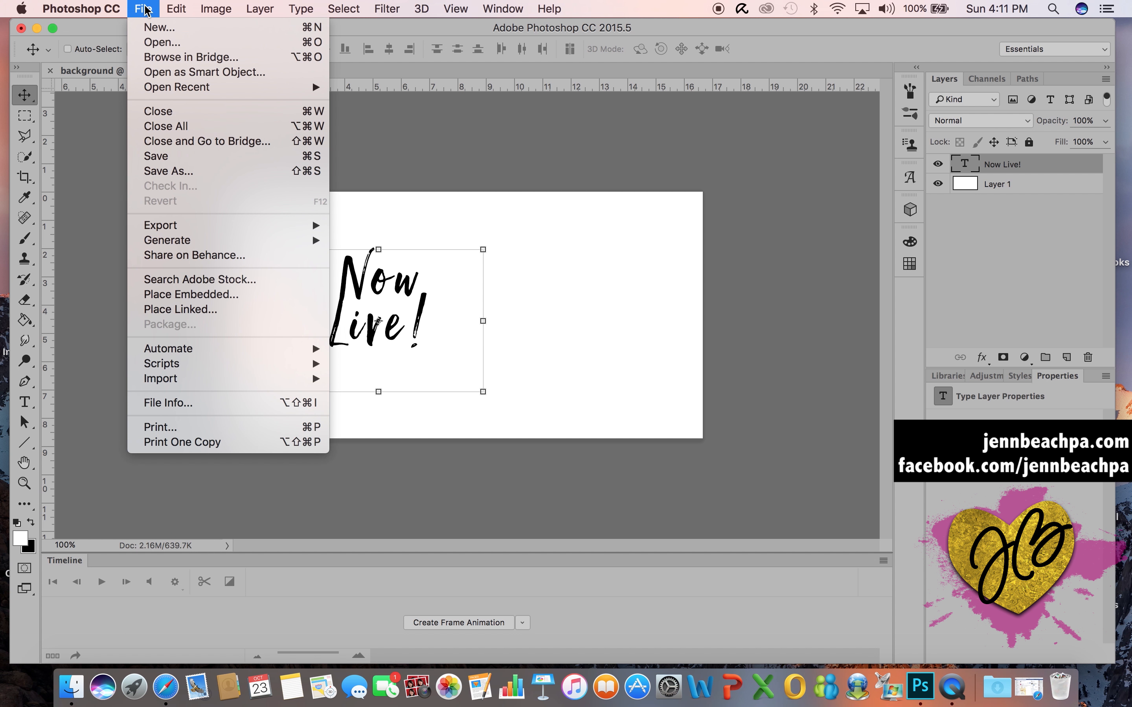
left_click(146, 39)
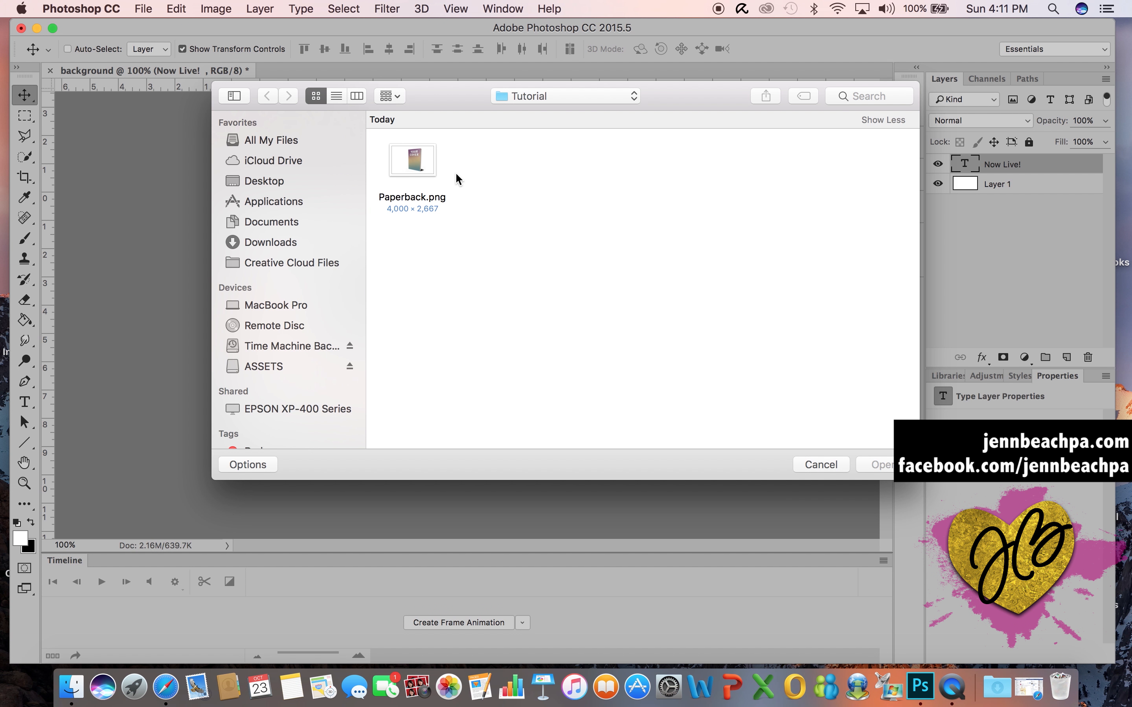
left_click(419, 155)
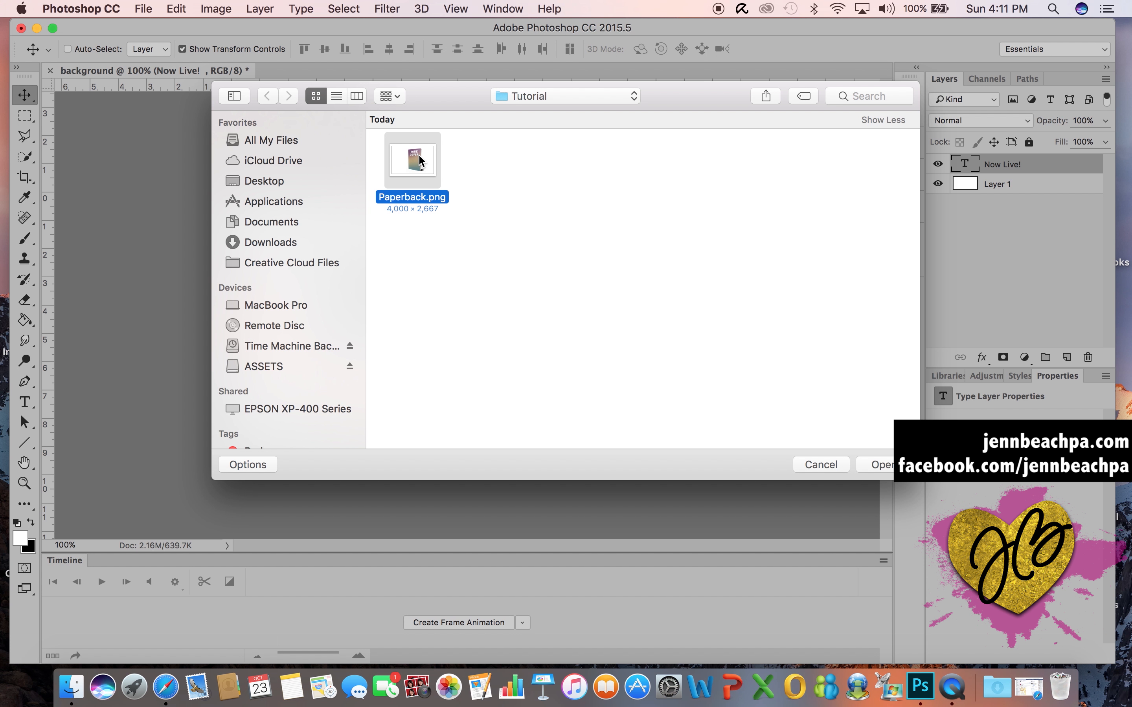
left_click(888, 469)
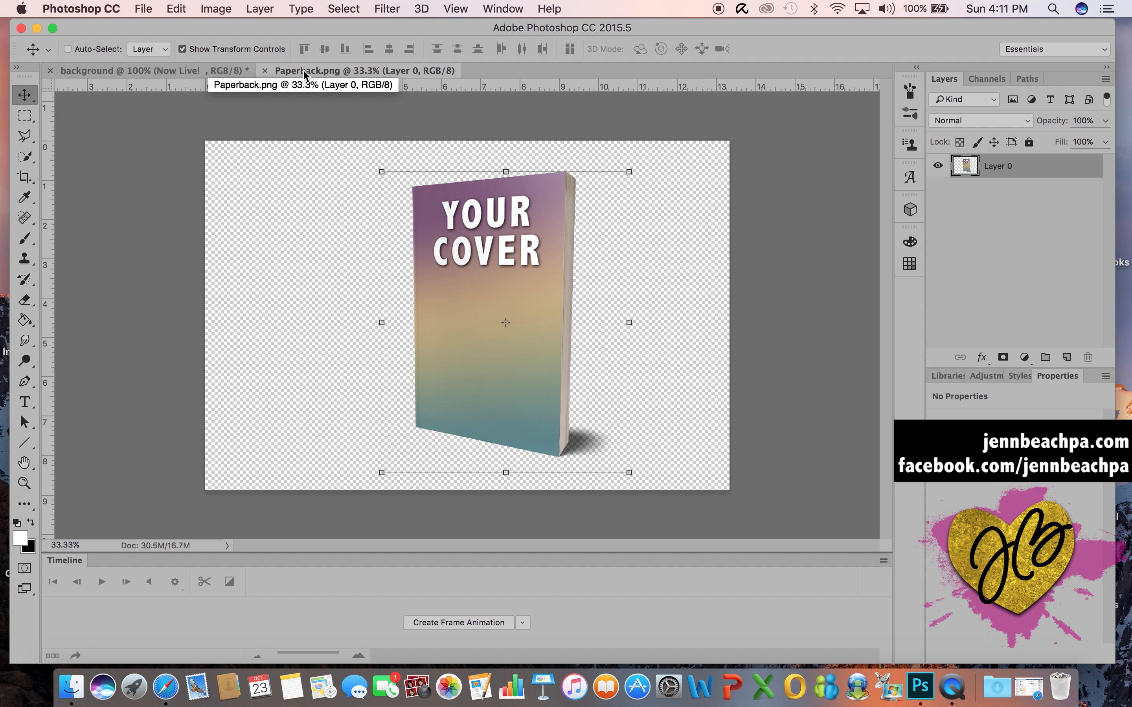
- Copy the entire Paperback.png image and paste it into the background document
left_click(350, 10)
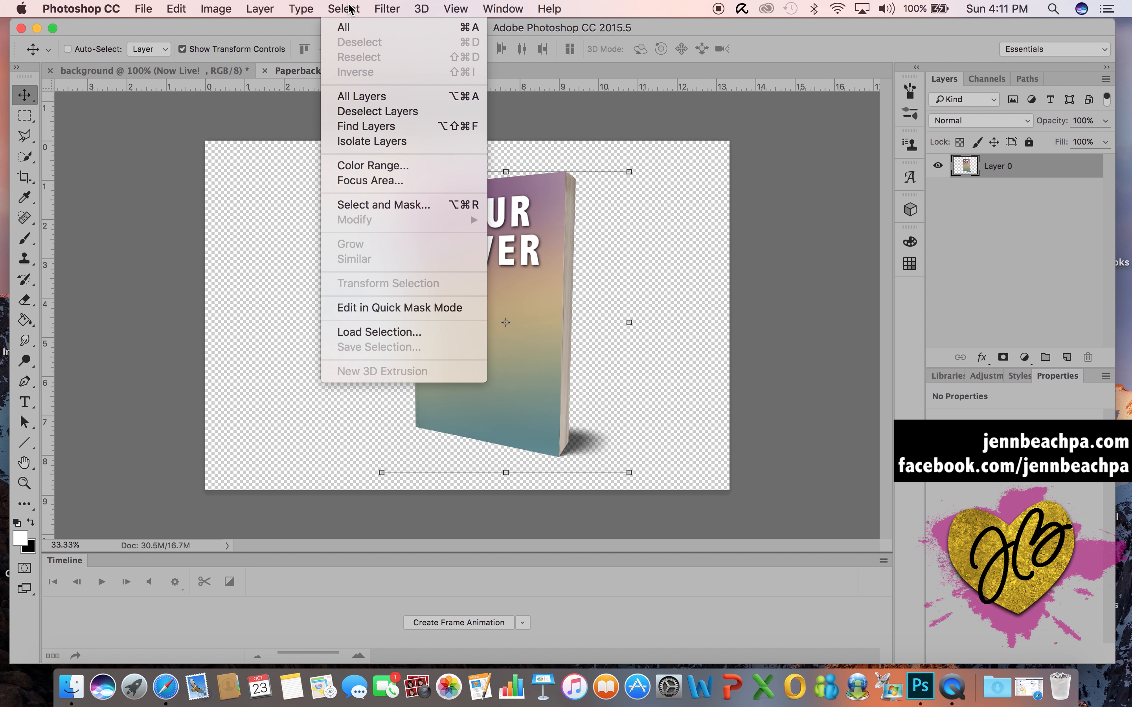
left_click(362, 28)
left_click(177, 8)
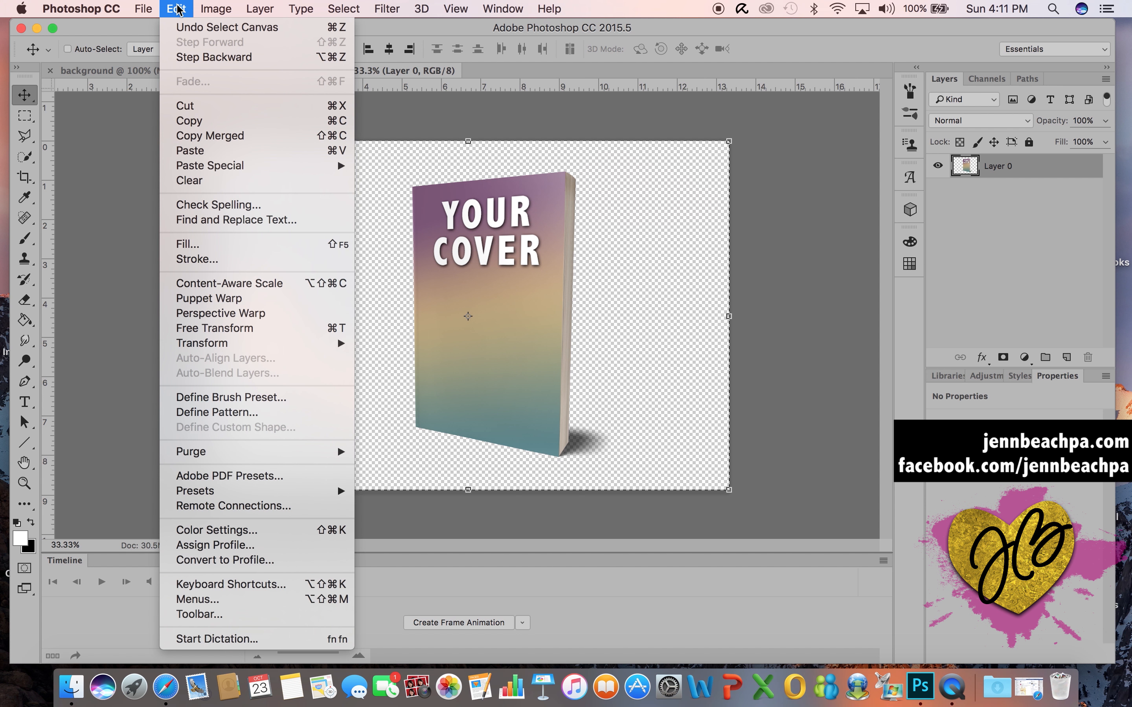
left_click(188, 120)
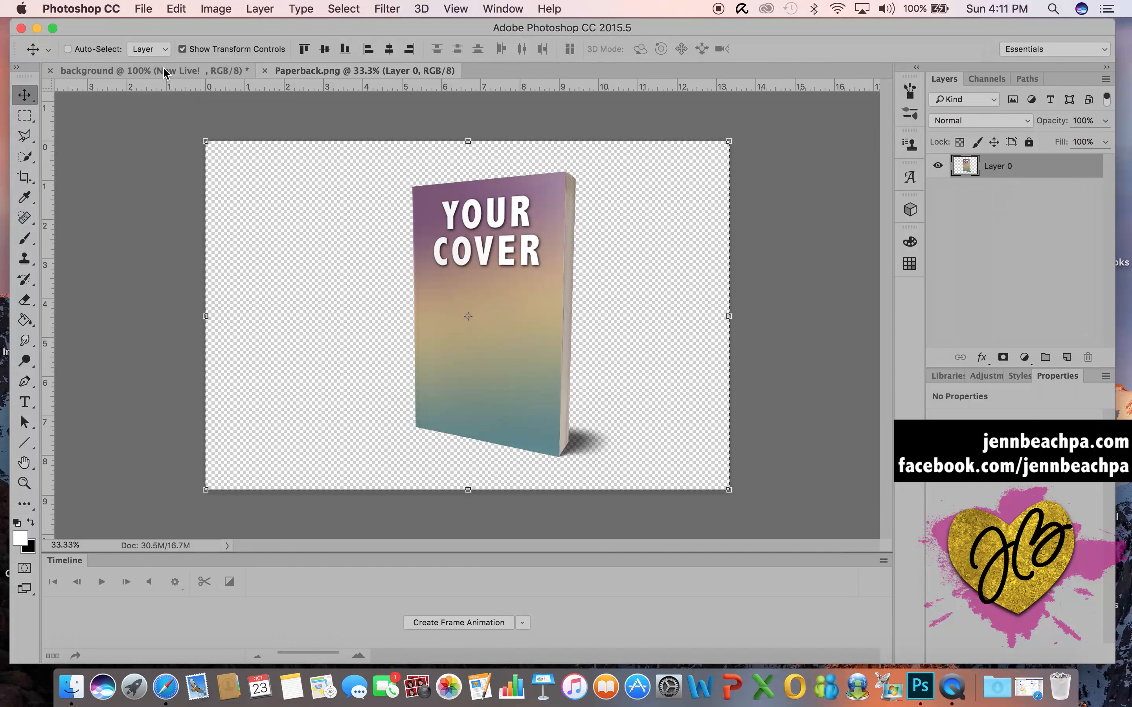
left_click(163, 73)
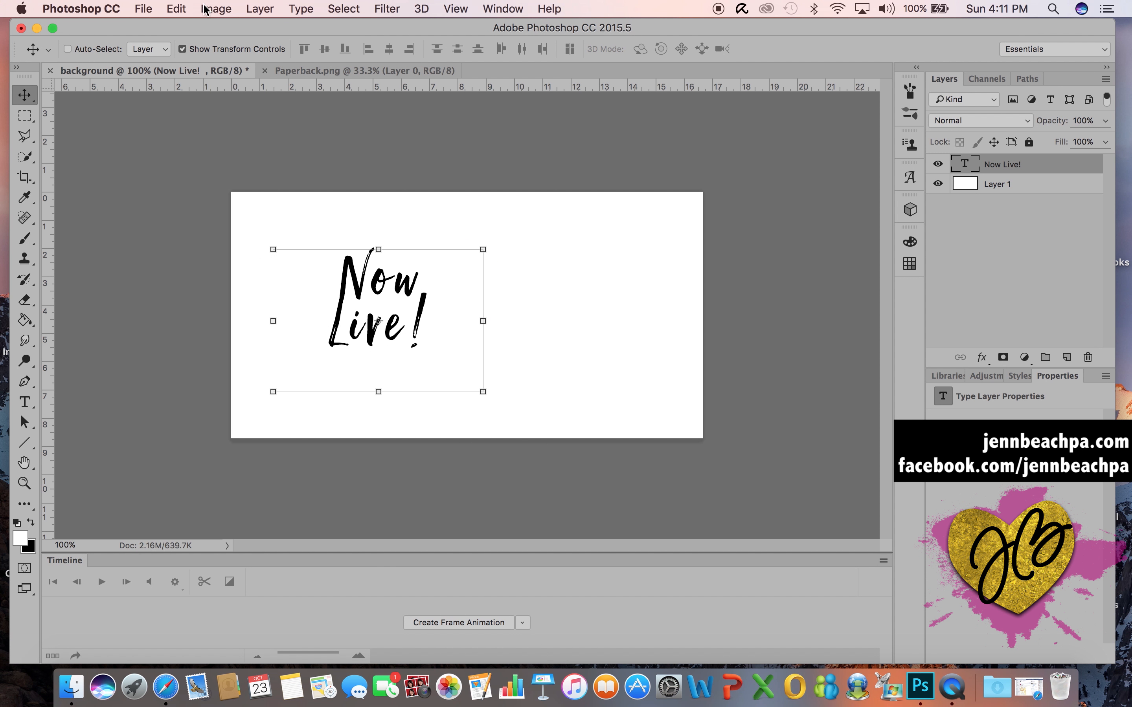
left_click(177, 8)
left_click(205, 152)
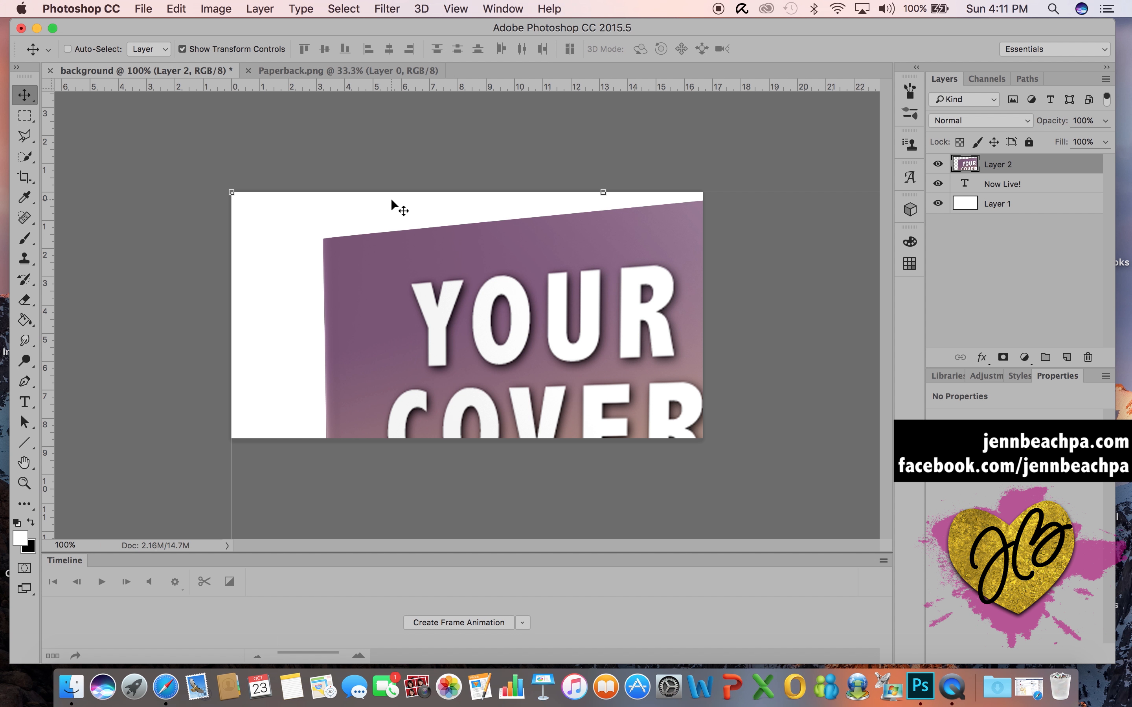
- Scale the pasted book cover to about 29.5% with the aspect ratio maintained, and move it to the right half of the canvas
scroll(528, 169, "down", 5)
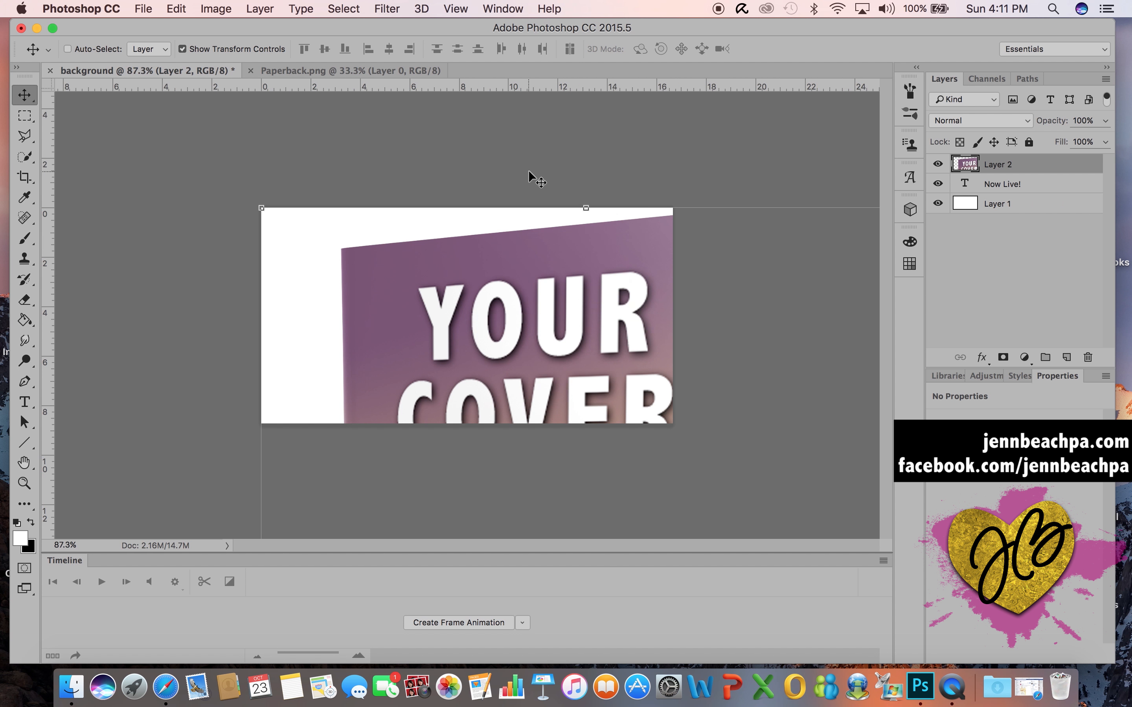
scroll(529, 170, "down", 2)
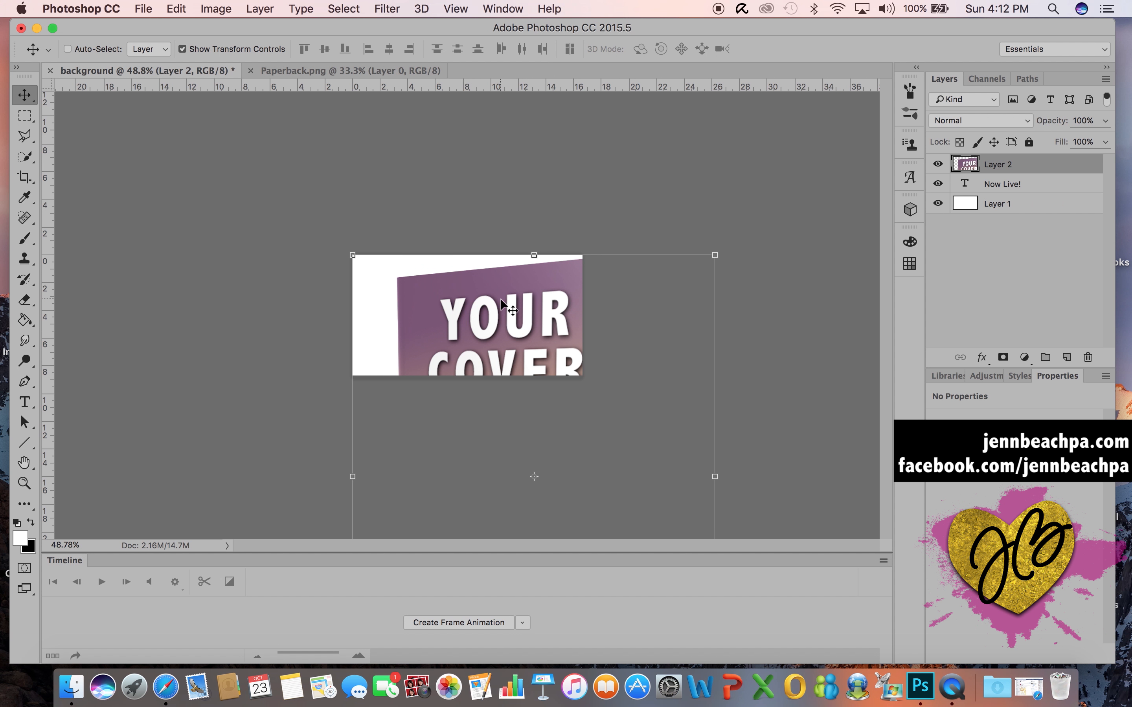
scroll(501, 299, "down", 3)
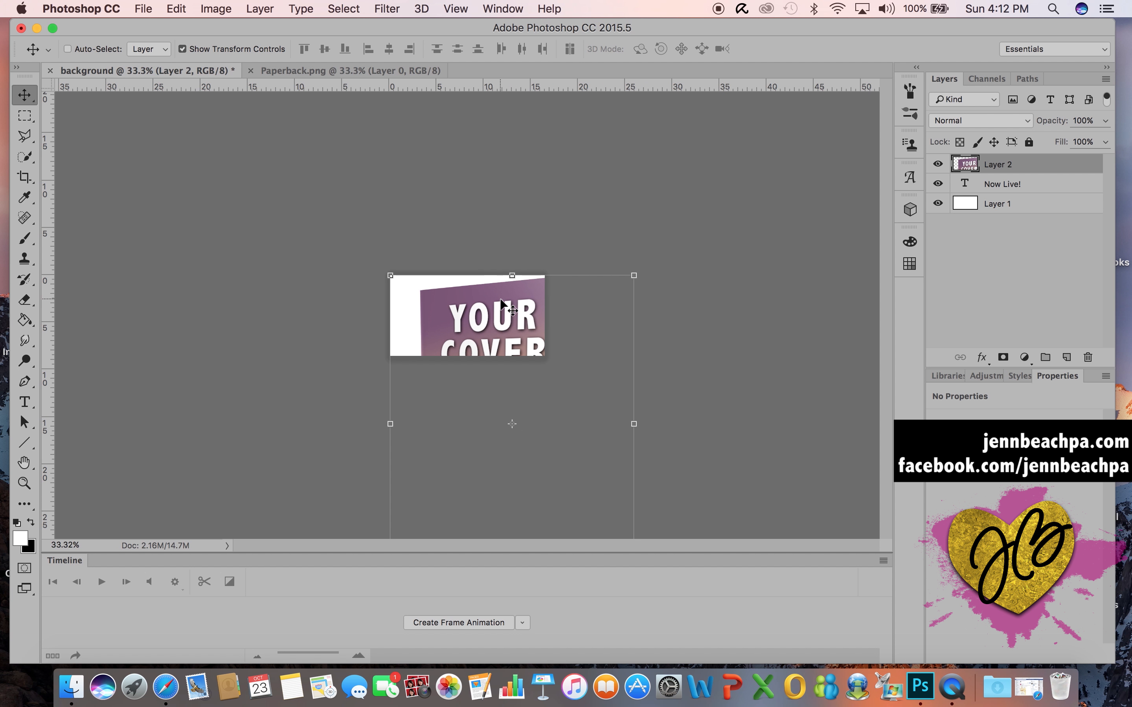
scroll(501, 303, "down", 2)
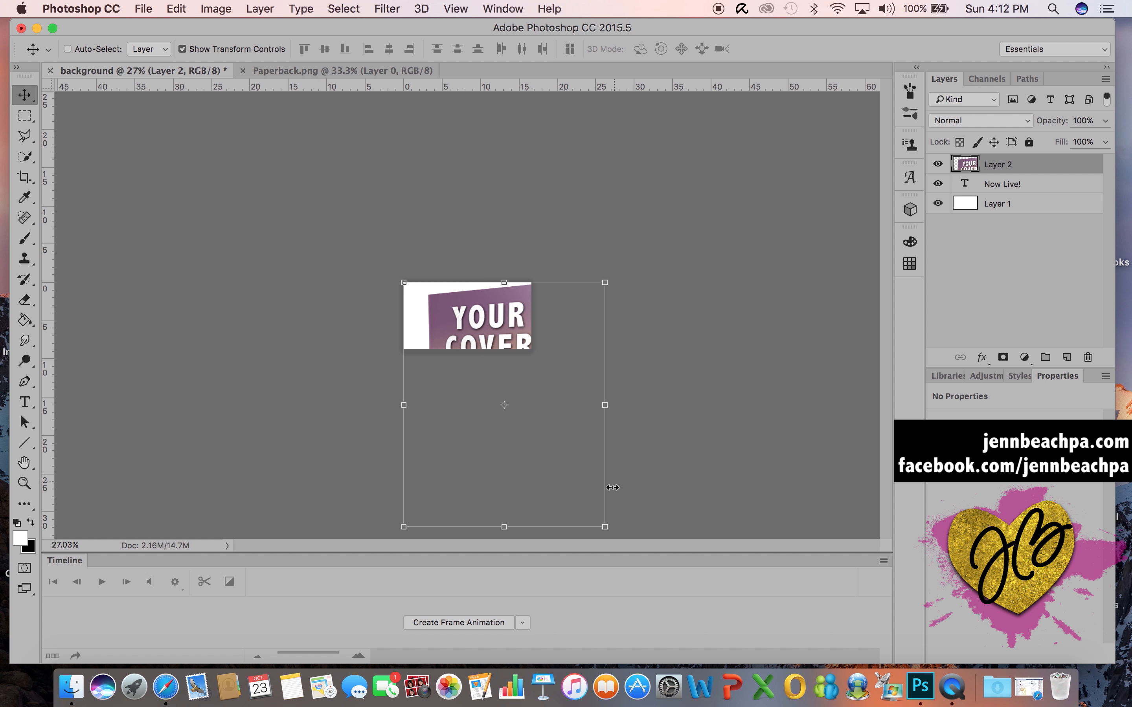
left_click(605, 528)
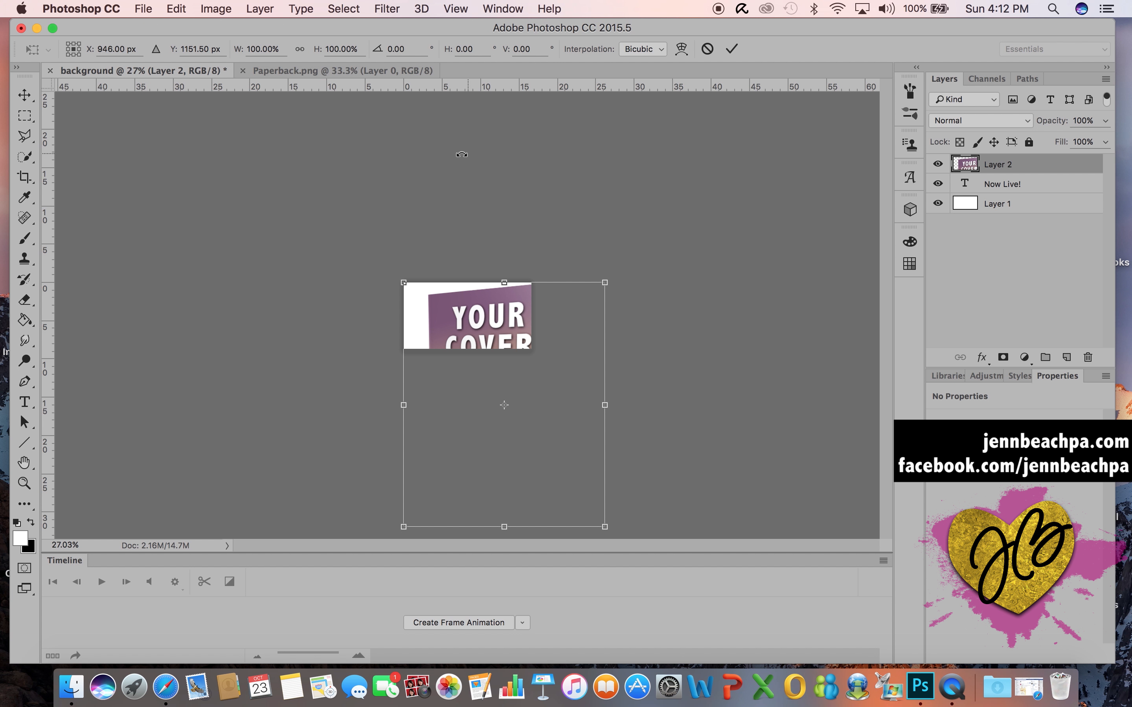
left_click(300, 50)
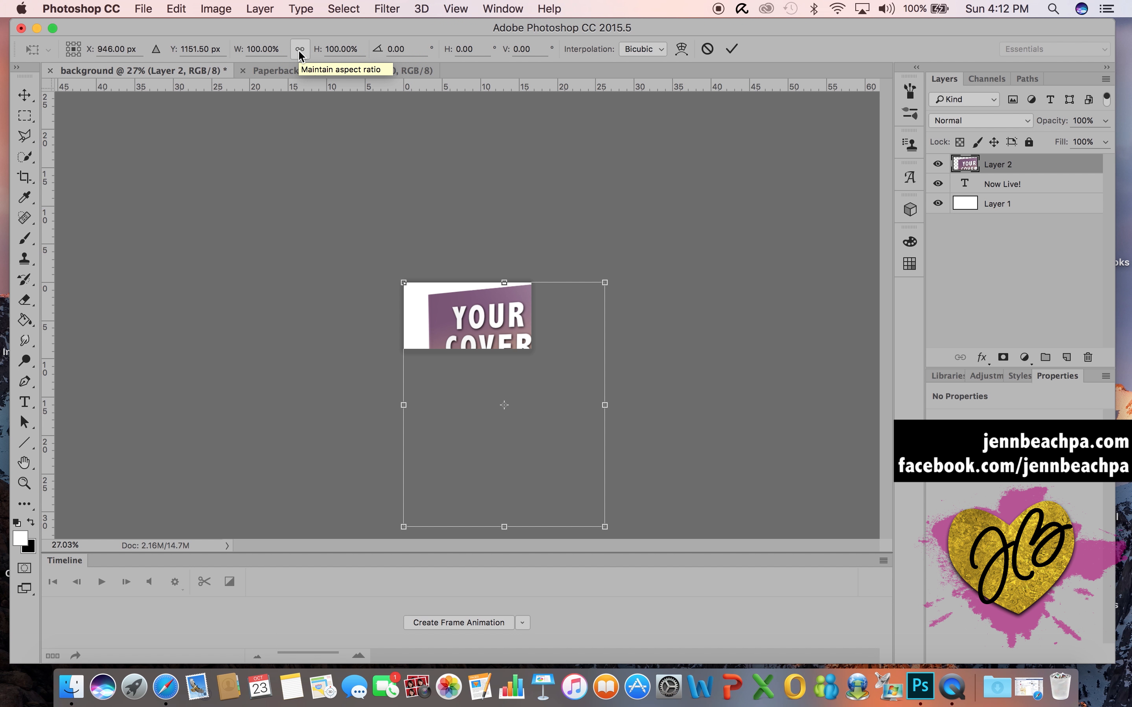
left_click(299, 50)
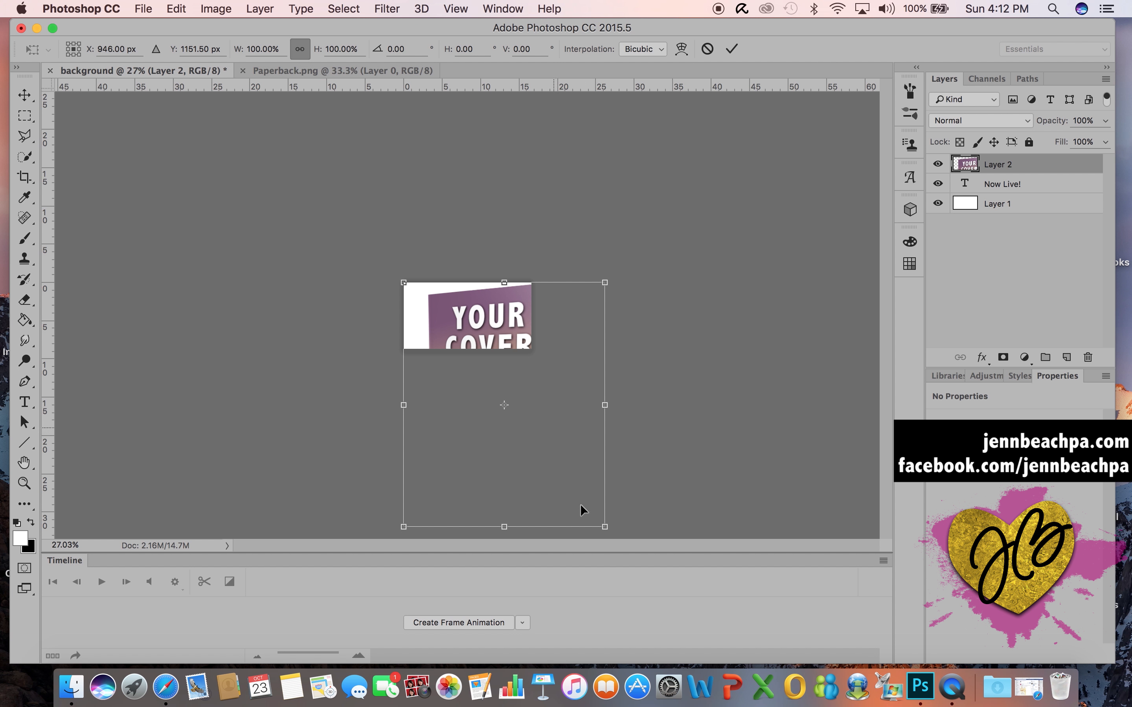
left_click_drag(605, 527, 463, 354)
left_click_drag(450, 308, 513, 302)
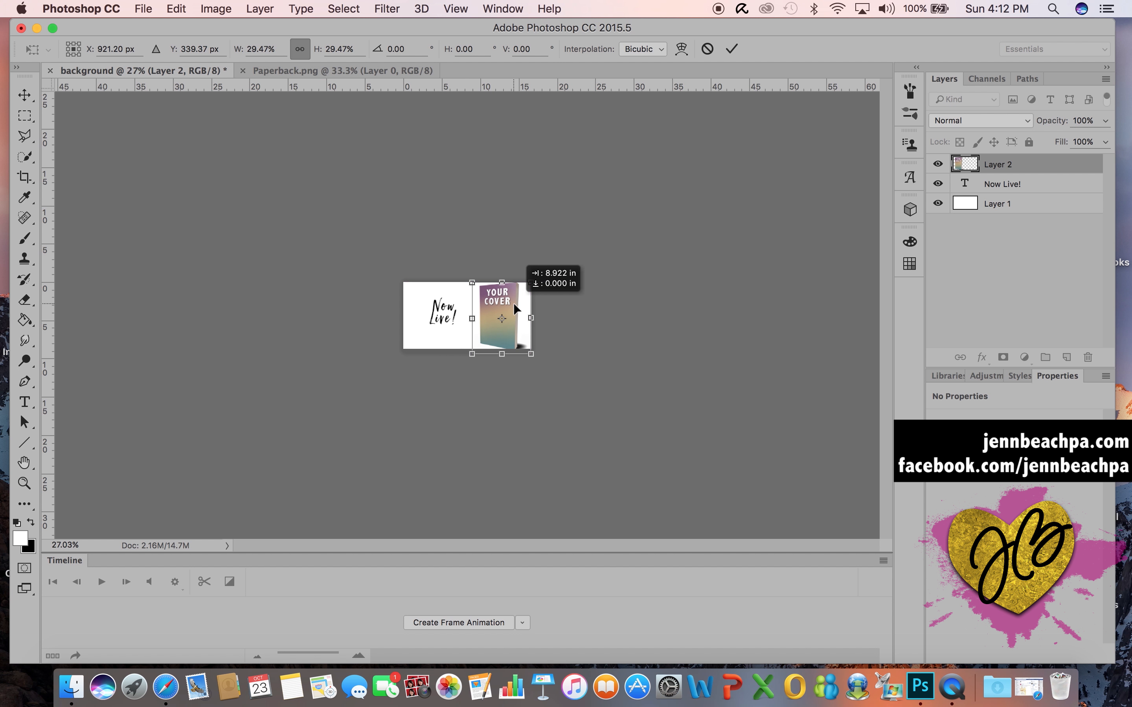
- Reduce the book cover to about 26.4%, nudge it into place beside the text, and apply the transform
left_click_drag(526, 355, 525, 349)
left_click_drag(507, 299, 505, 300)
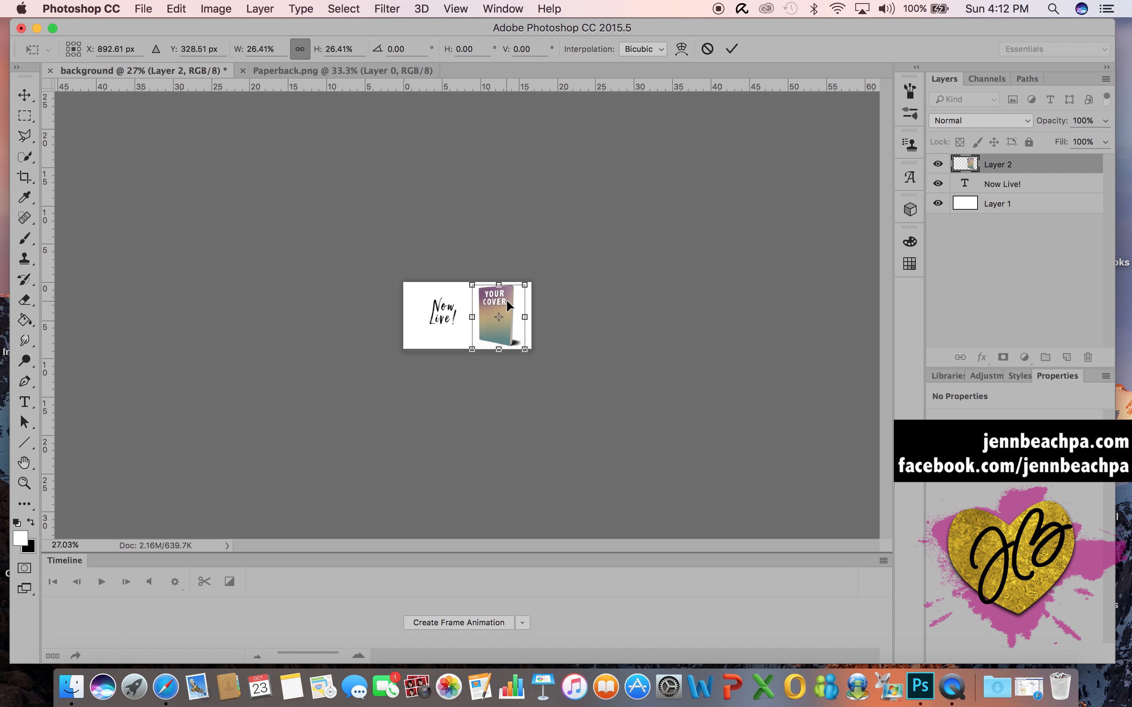
key("Return")
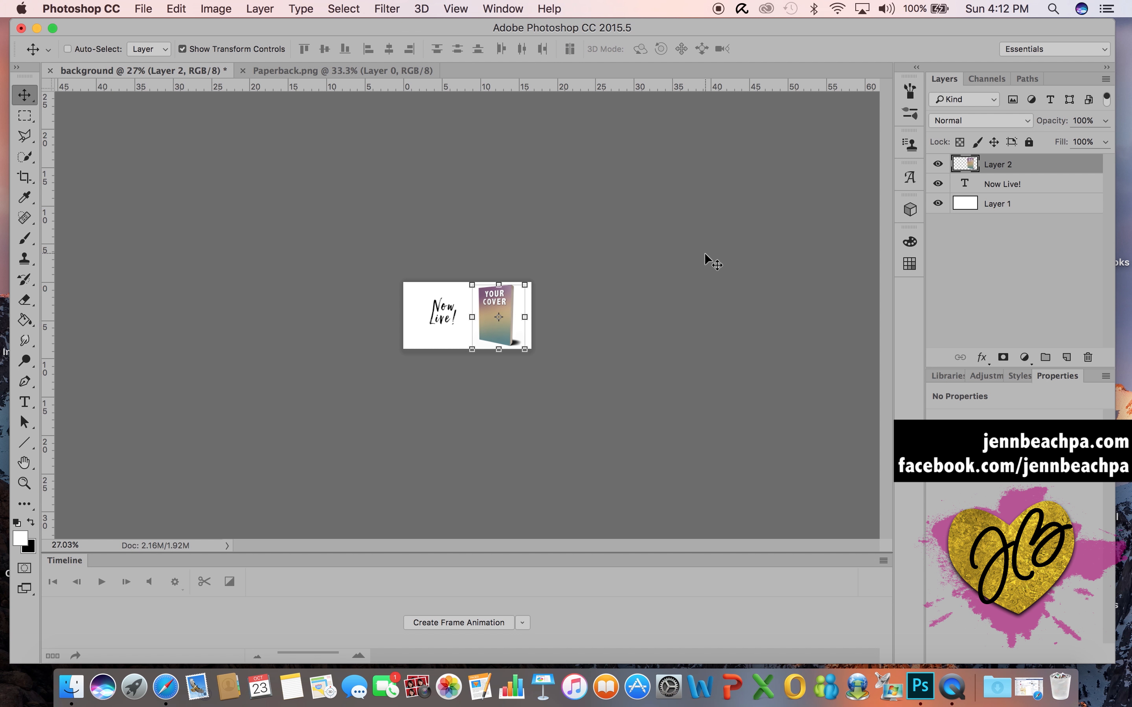
scroll(704, 251, "up", 1)
scroll(704, 251, "up", 5)
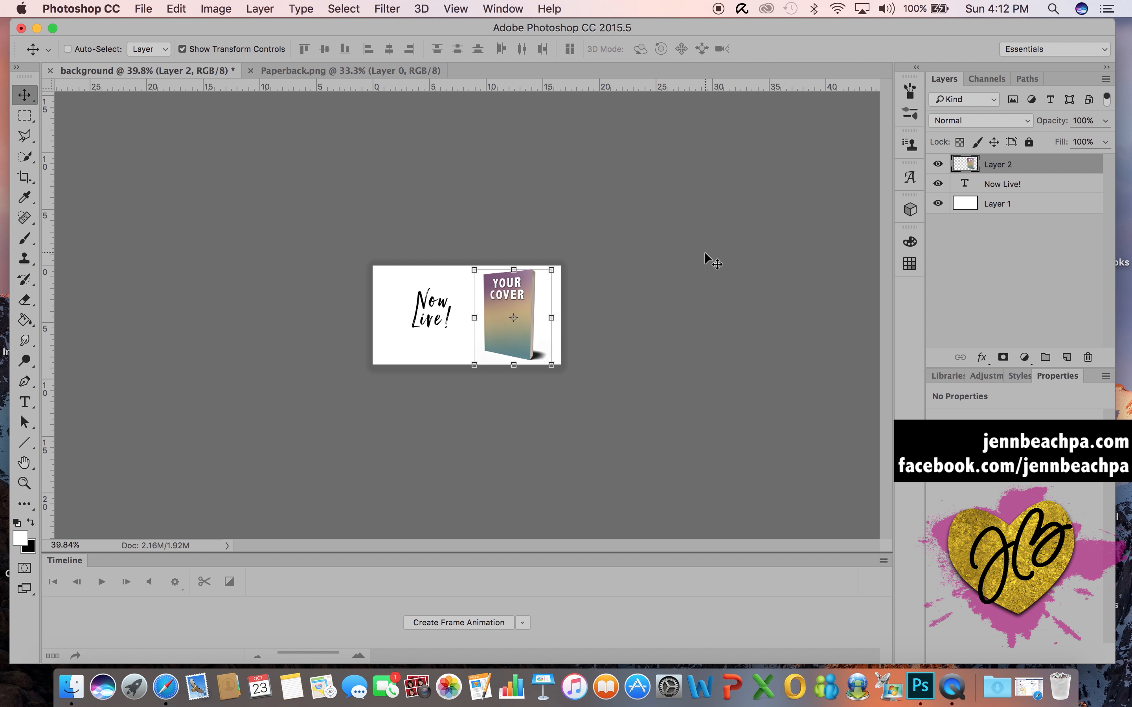
- Delete the pasted book cover layer from the background document
left_click(145, 8)
left_click(117, 124)
key("Delete")
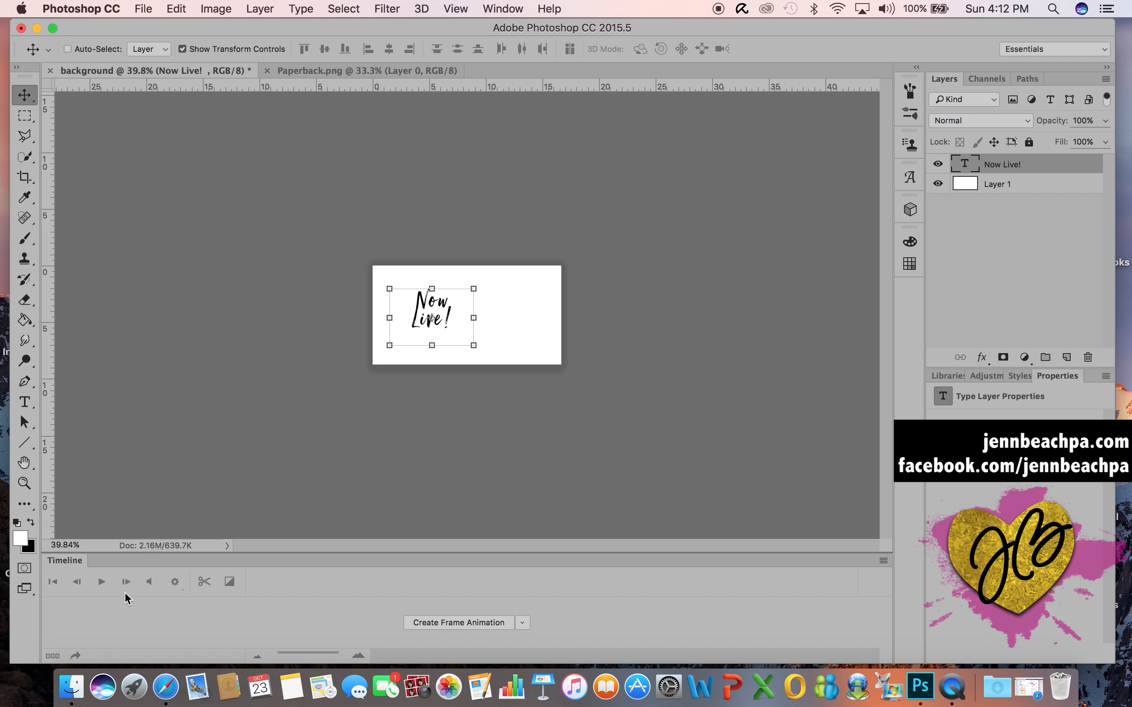
- Switch to Finder, open the Tutorial folder on the Desktop, and move its window clear of the canvas
left_click(73, 687)
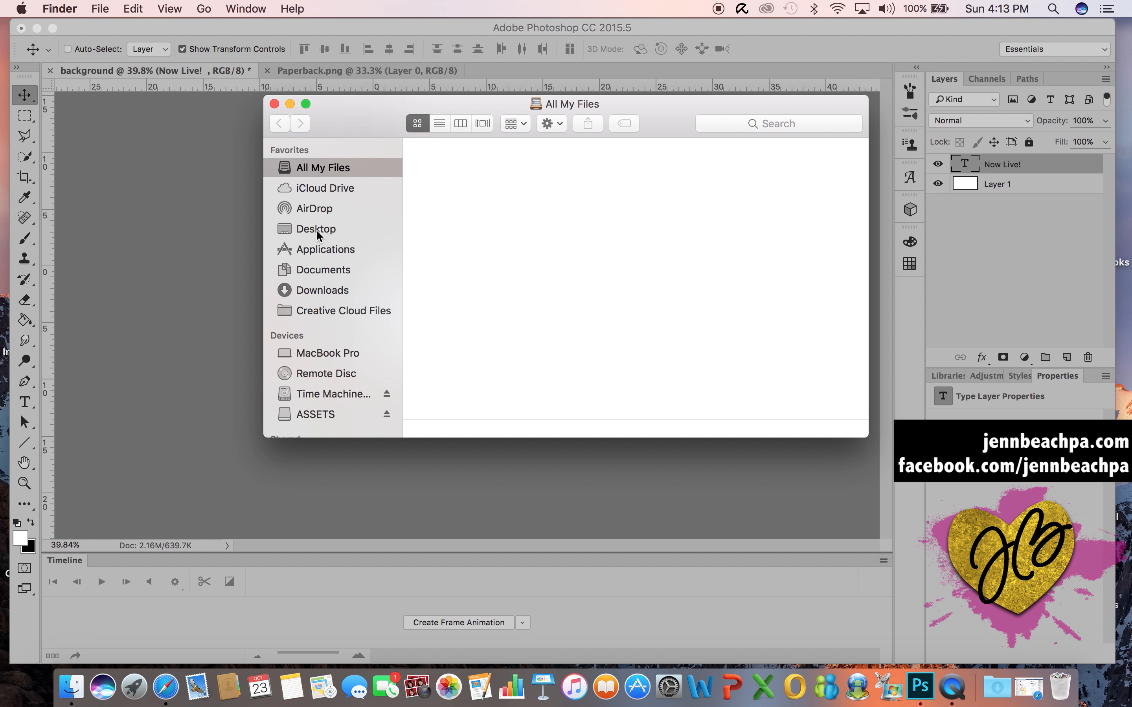
left_click(317, 230)
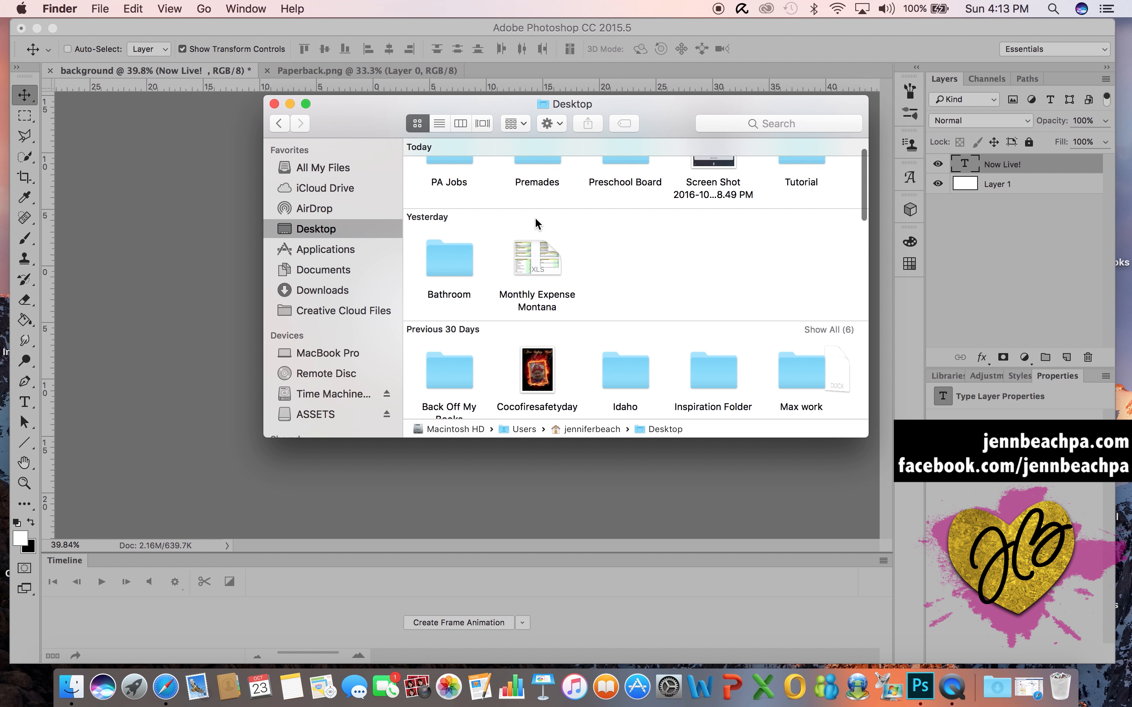
scroll(535, 217, "up", 3)
left_click(813, 181)
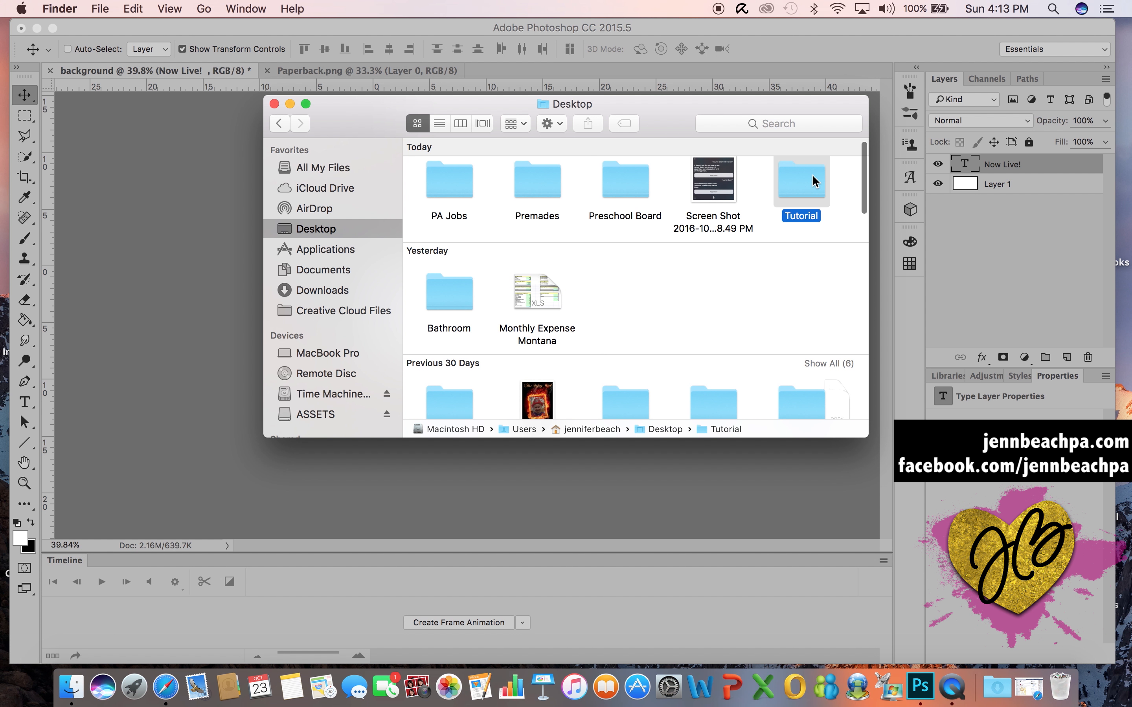
double_click(813, 182)
left_click_drag(672, 130, 964, 54)
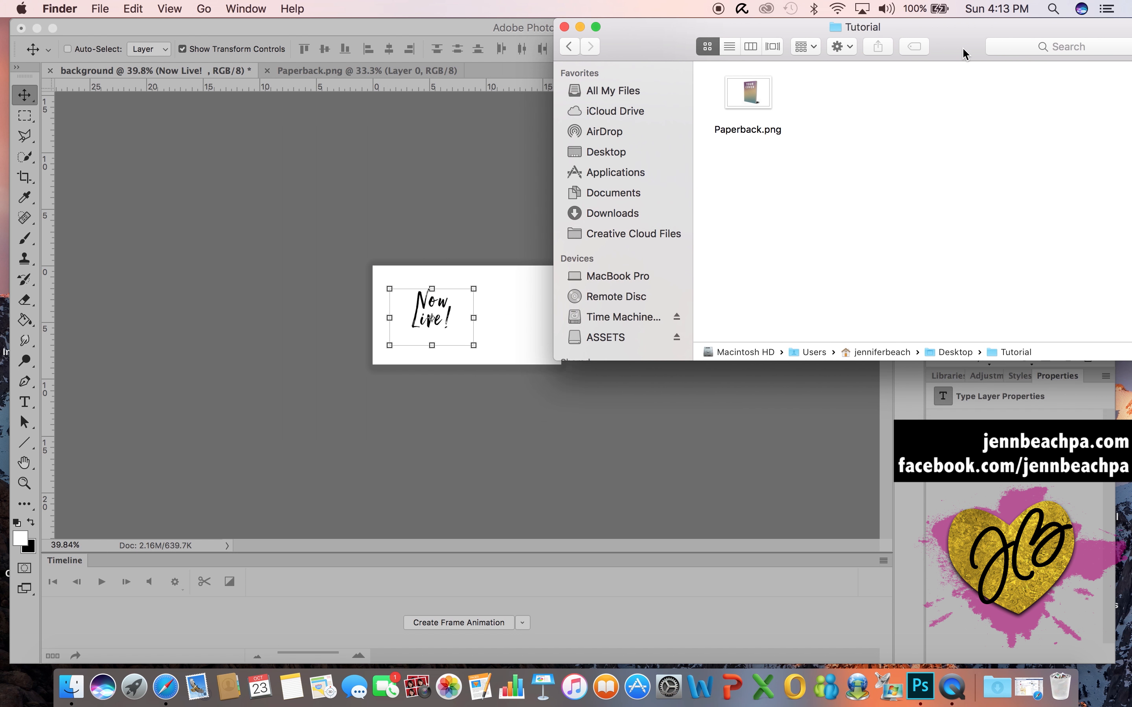
- Place Paperback.png from the Tutorial folder into the background document beside the "Now Live!" text, centred at X 845 px, Y 314 px
left_click_drag(754, 91, 446, 269)
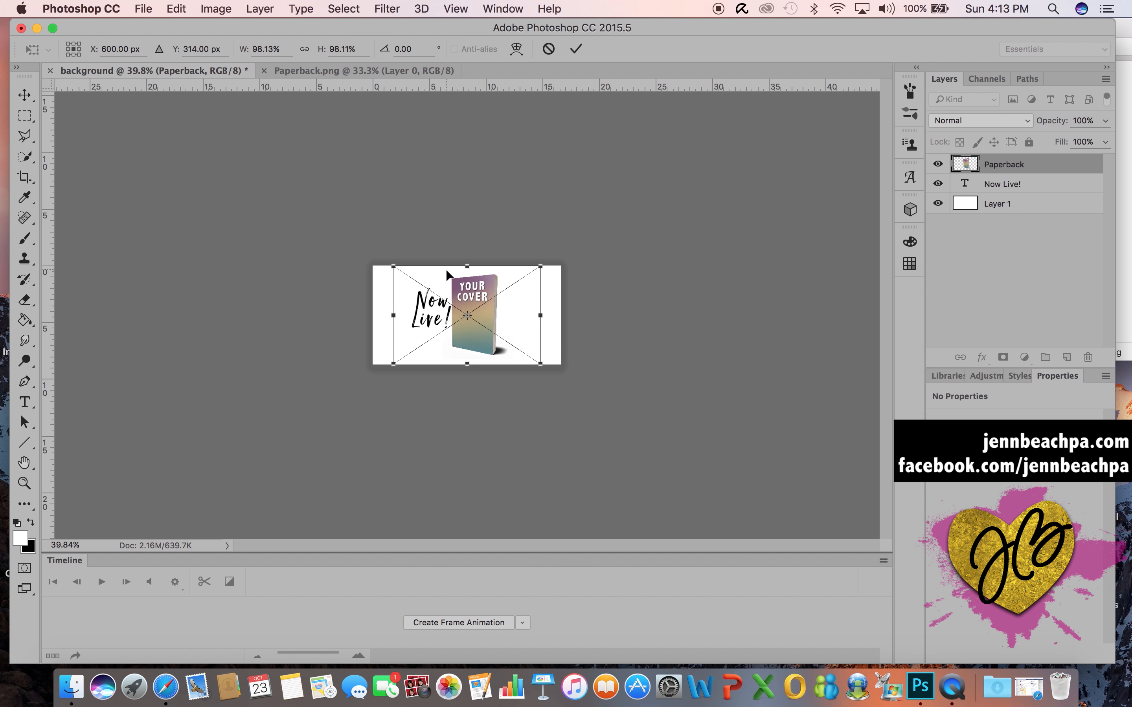
left_click_drag(503, 300, 535, 302)
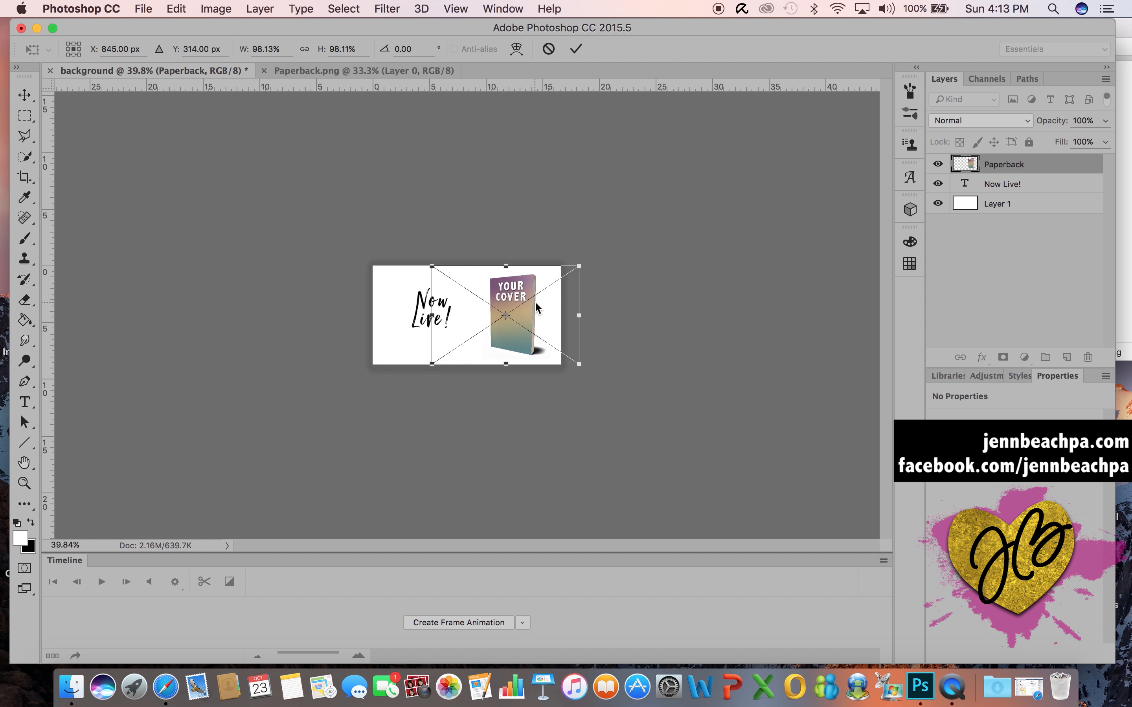
key("Return")
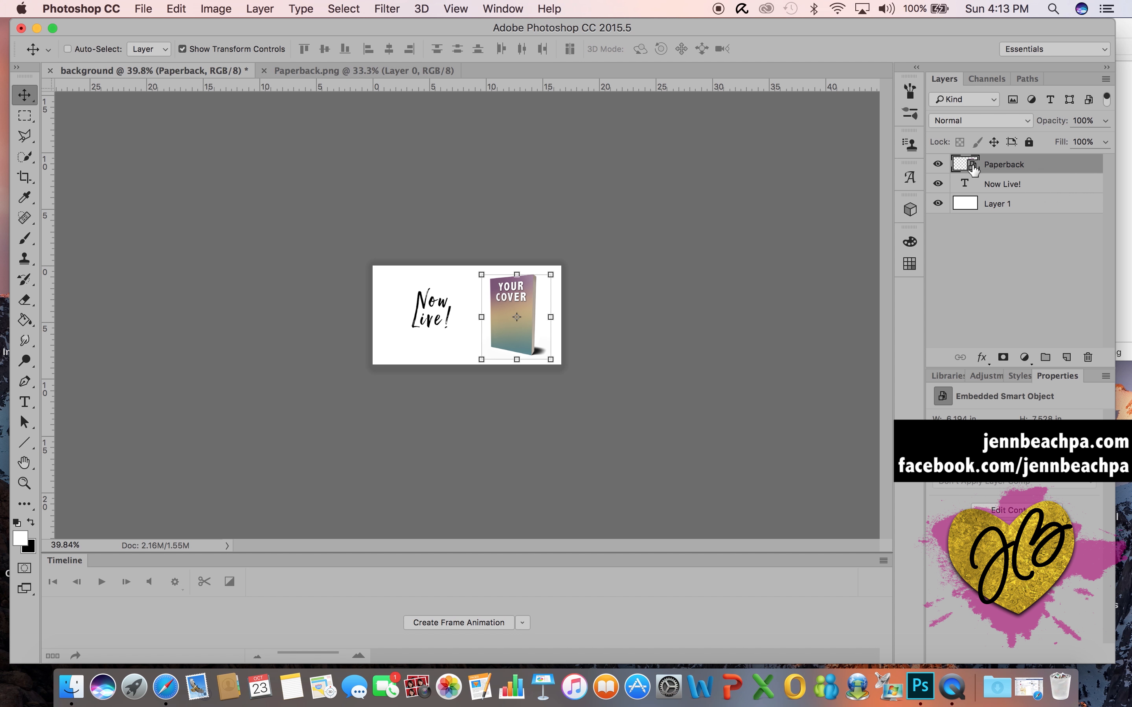
- Open the embedded contents of the Paperback smart object for editing
double_click(969, 167)
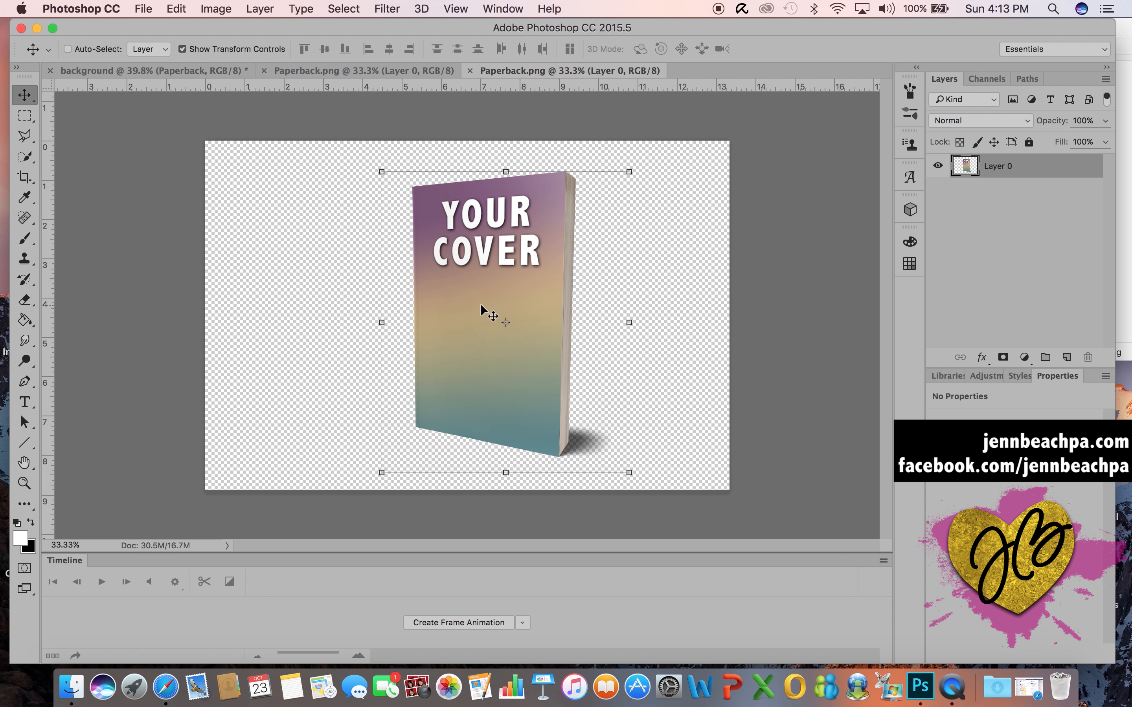
left_click_drag(277, 124, 384, 180)
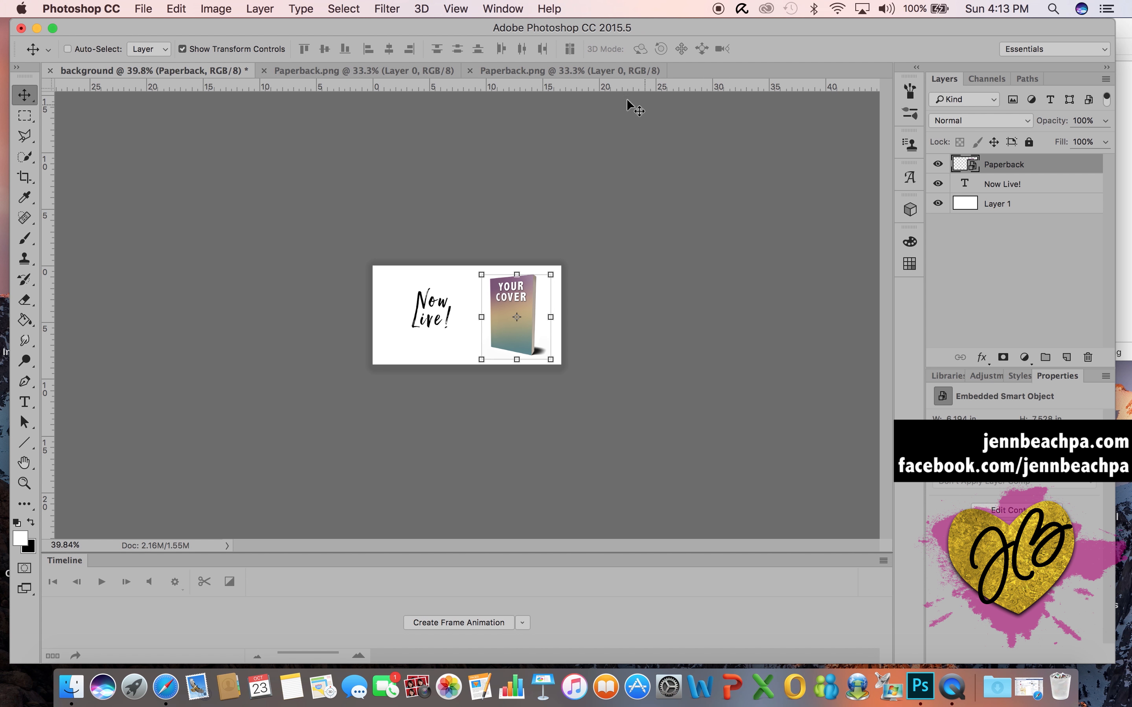
left_click(551, 69)
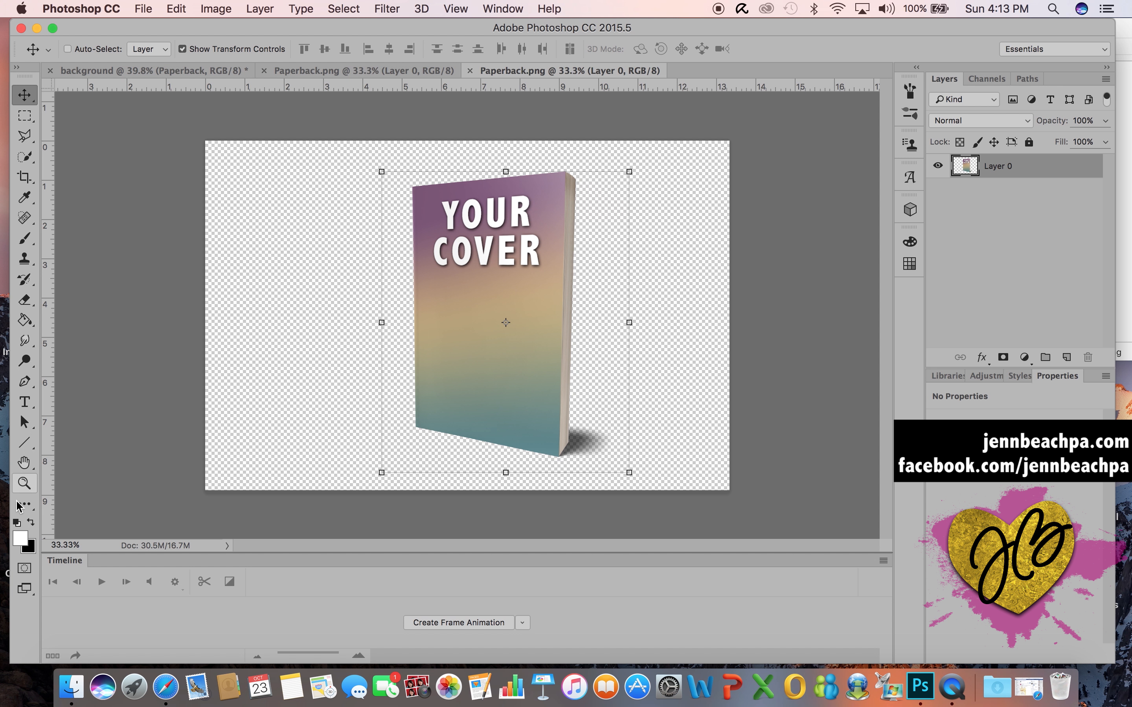
- Add the word "look" in red Hello Beautiful at 150 pt on the book, below the "YOUR COVER" title
left_click(20, 538)
left_click_drag(775, 183, 906, 82)
key("Return")
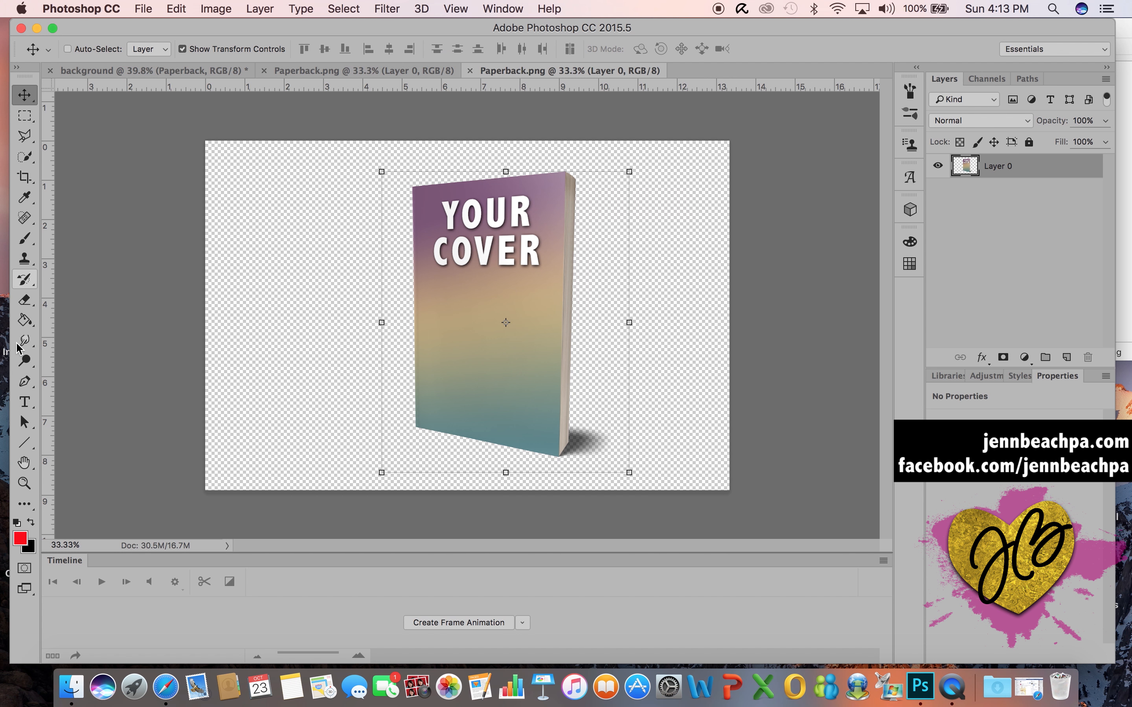
left_click(25, 402)
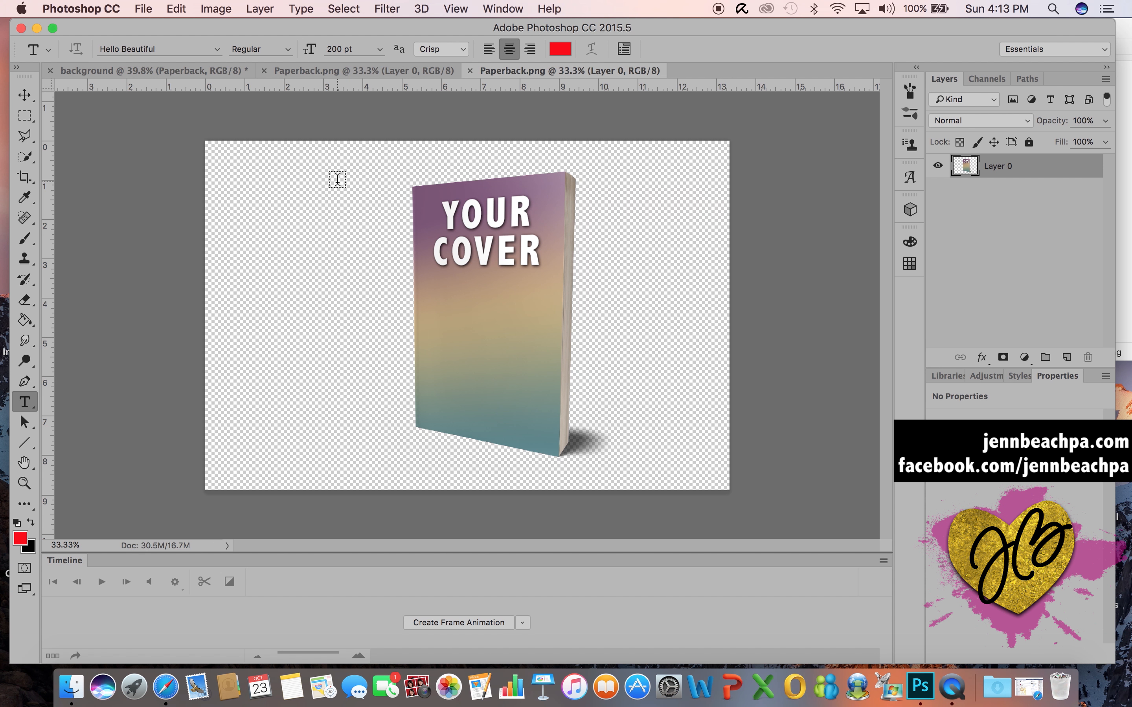
left_click_drag(430, 284, 553, 398)
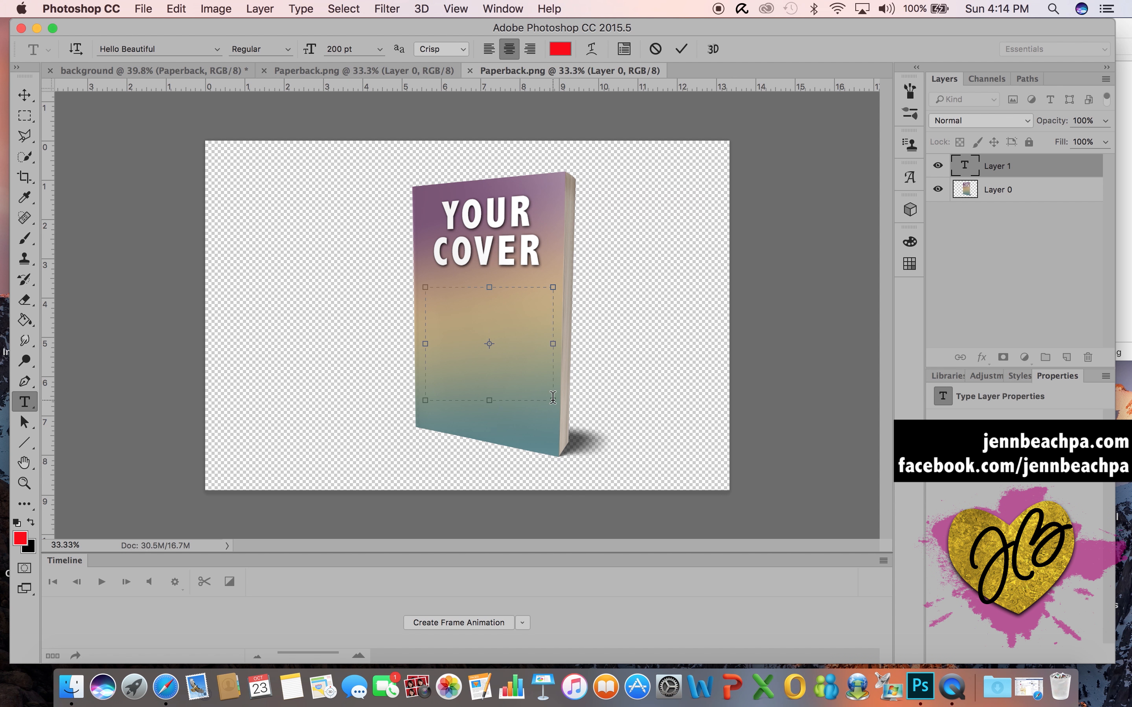
left_click(341, 49)
type("150")
key("Return")
type("lok")
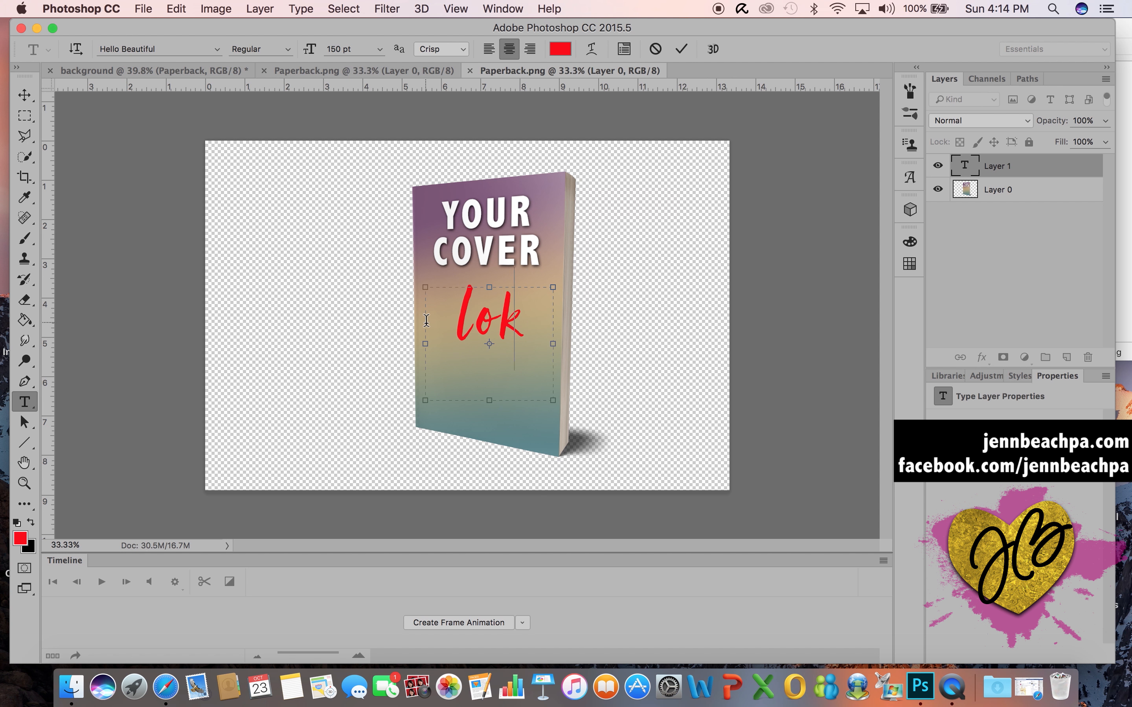
key("BackSpace")
type("ok")
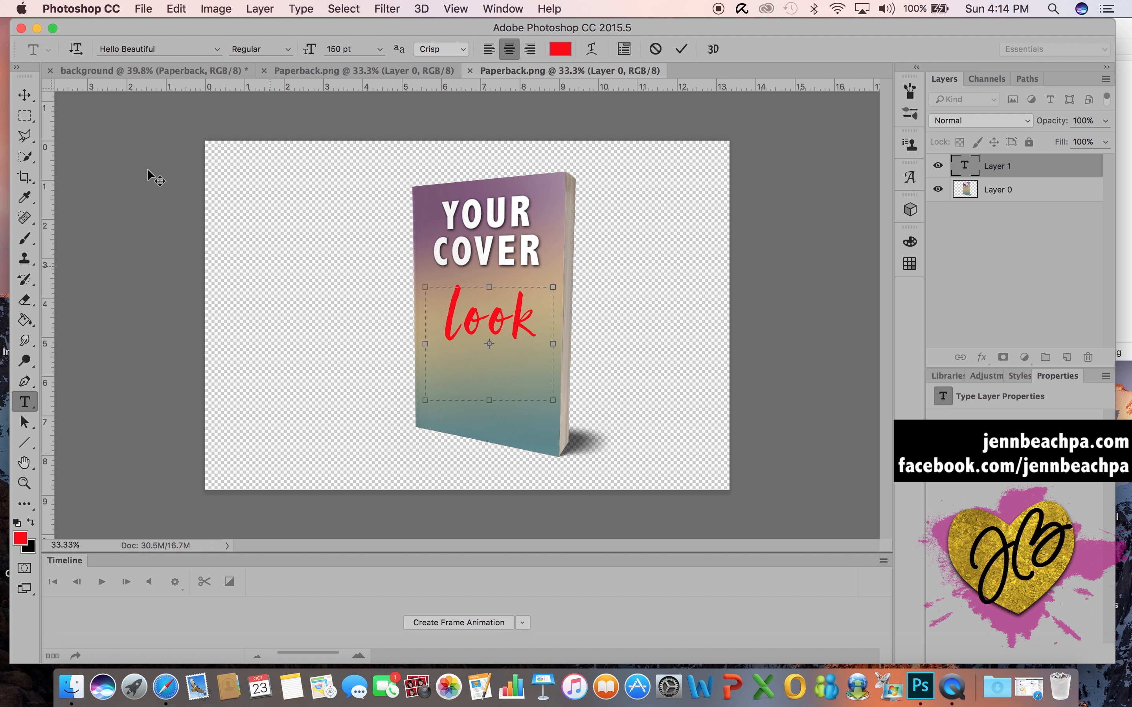
- Save the edited smart object contents and return to the background document with the Move tool
left_click(148, 11)
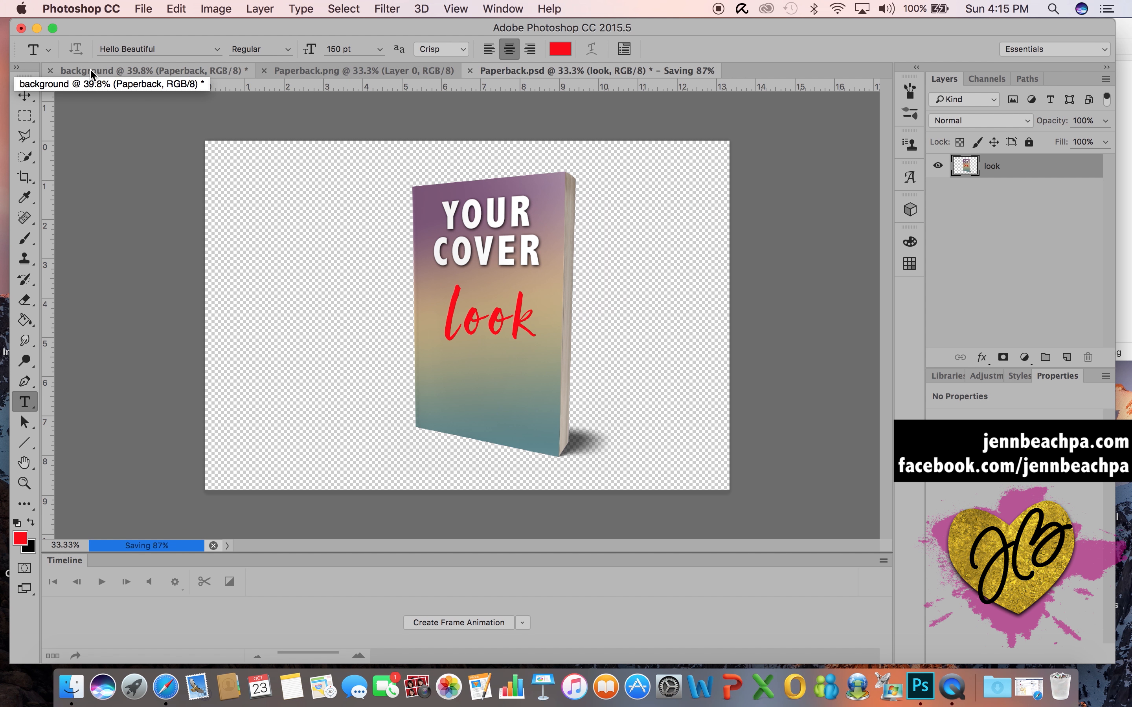
left_click(114, 73)
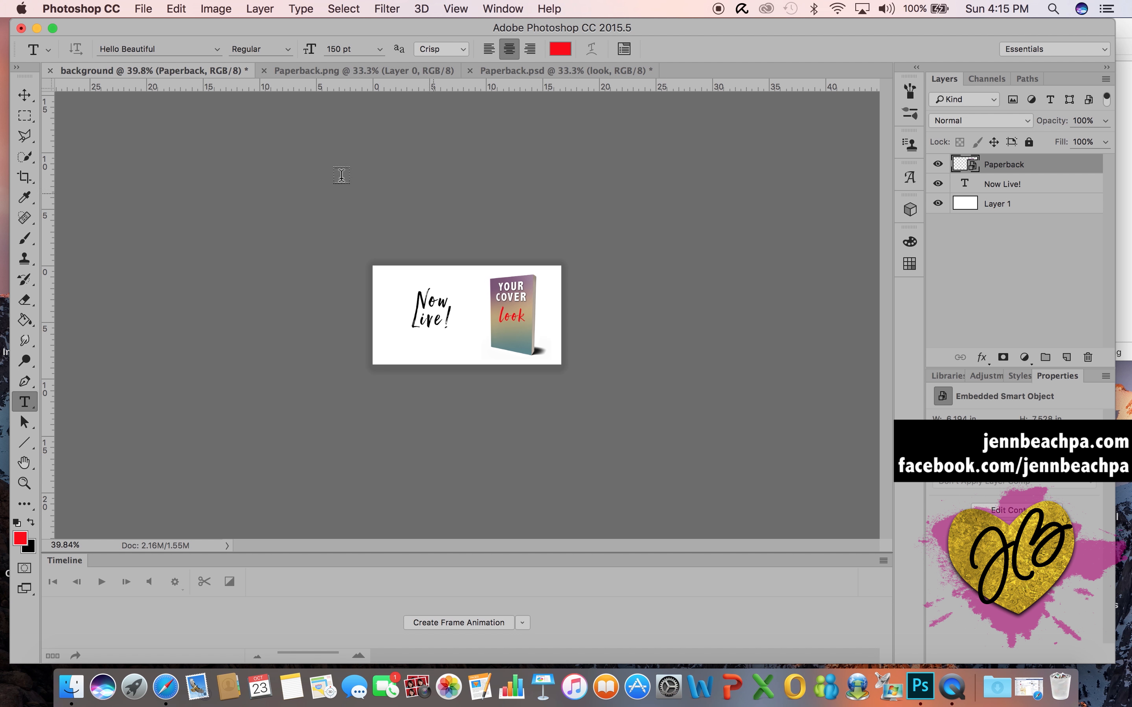
left_click(25, 95)
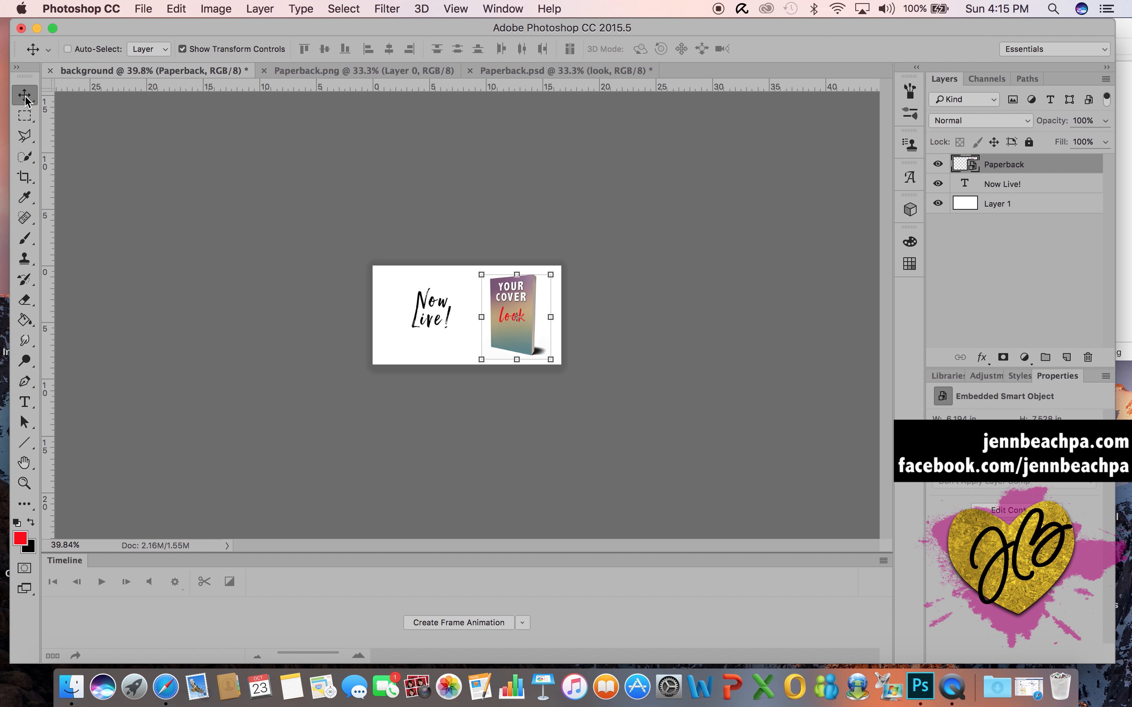
left_click(954, 687)
right_click(954, 687)
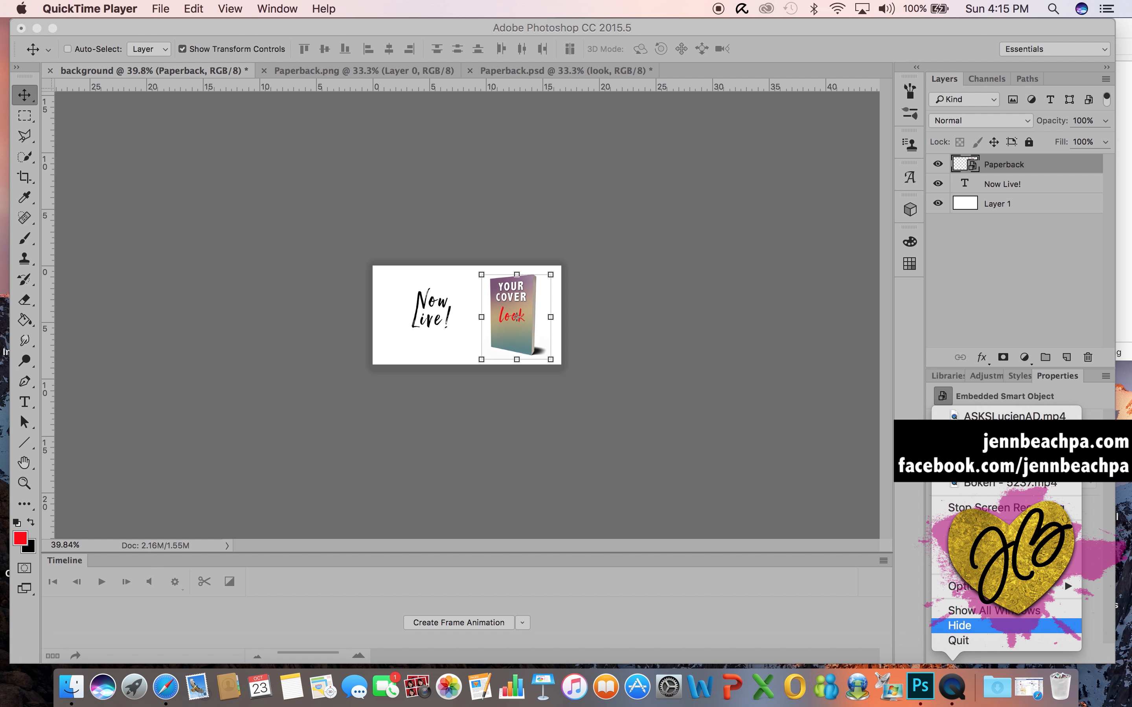